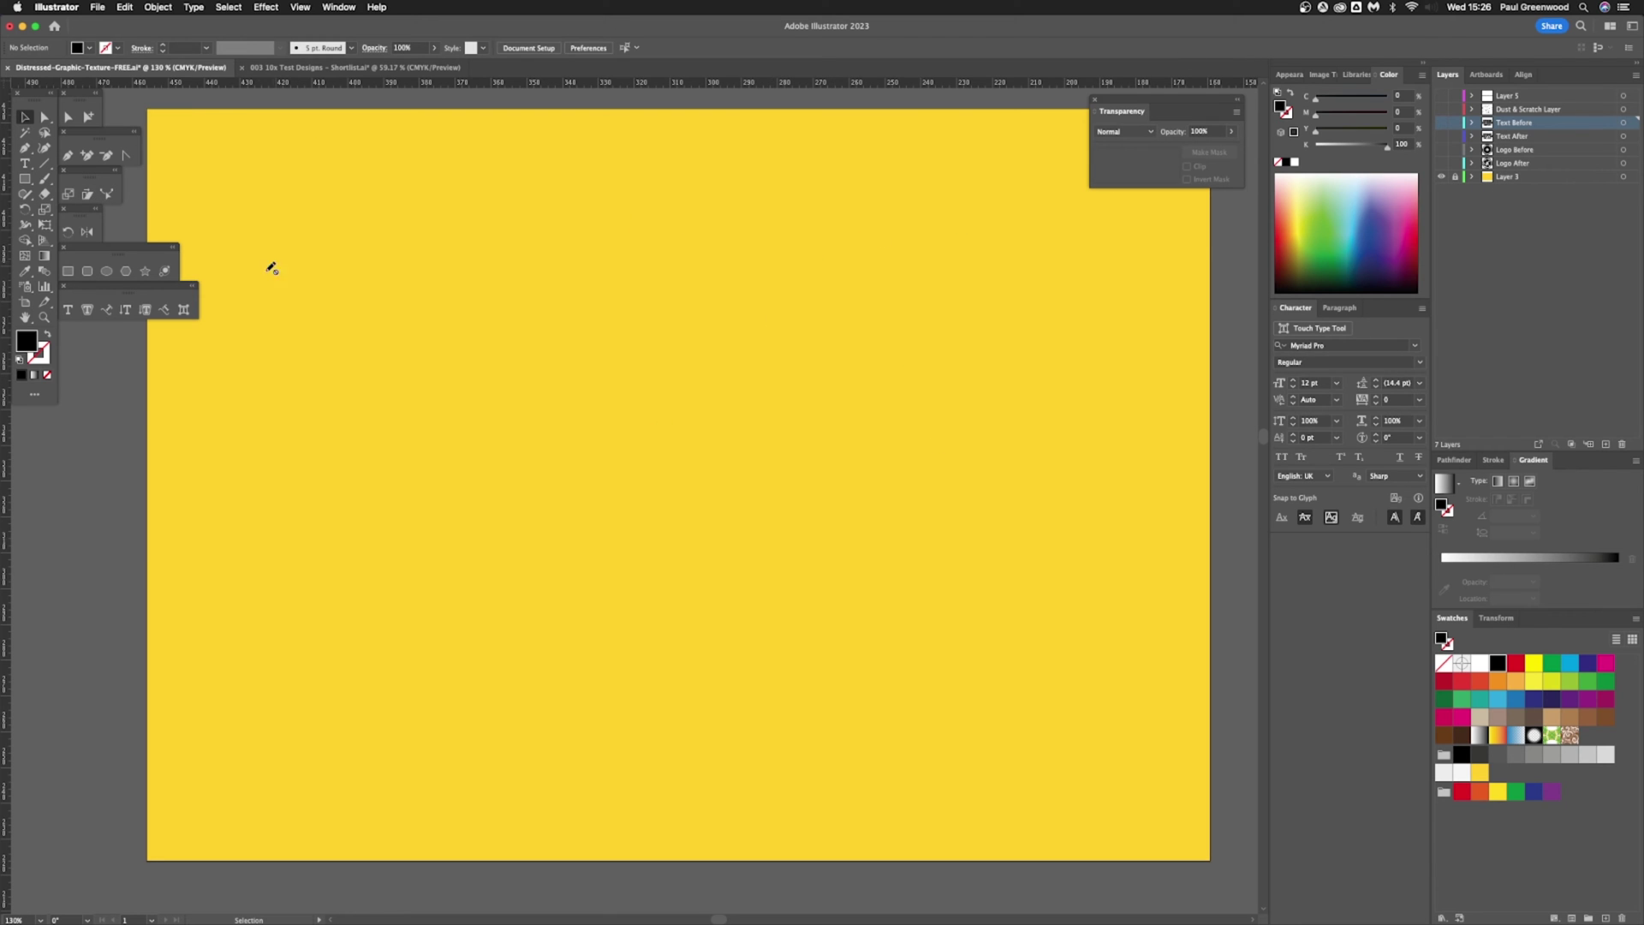
# Step: Briefly show and select the Text Before text group, then hide that layer again
pyautogui.click(1442, 124)
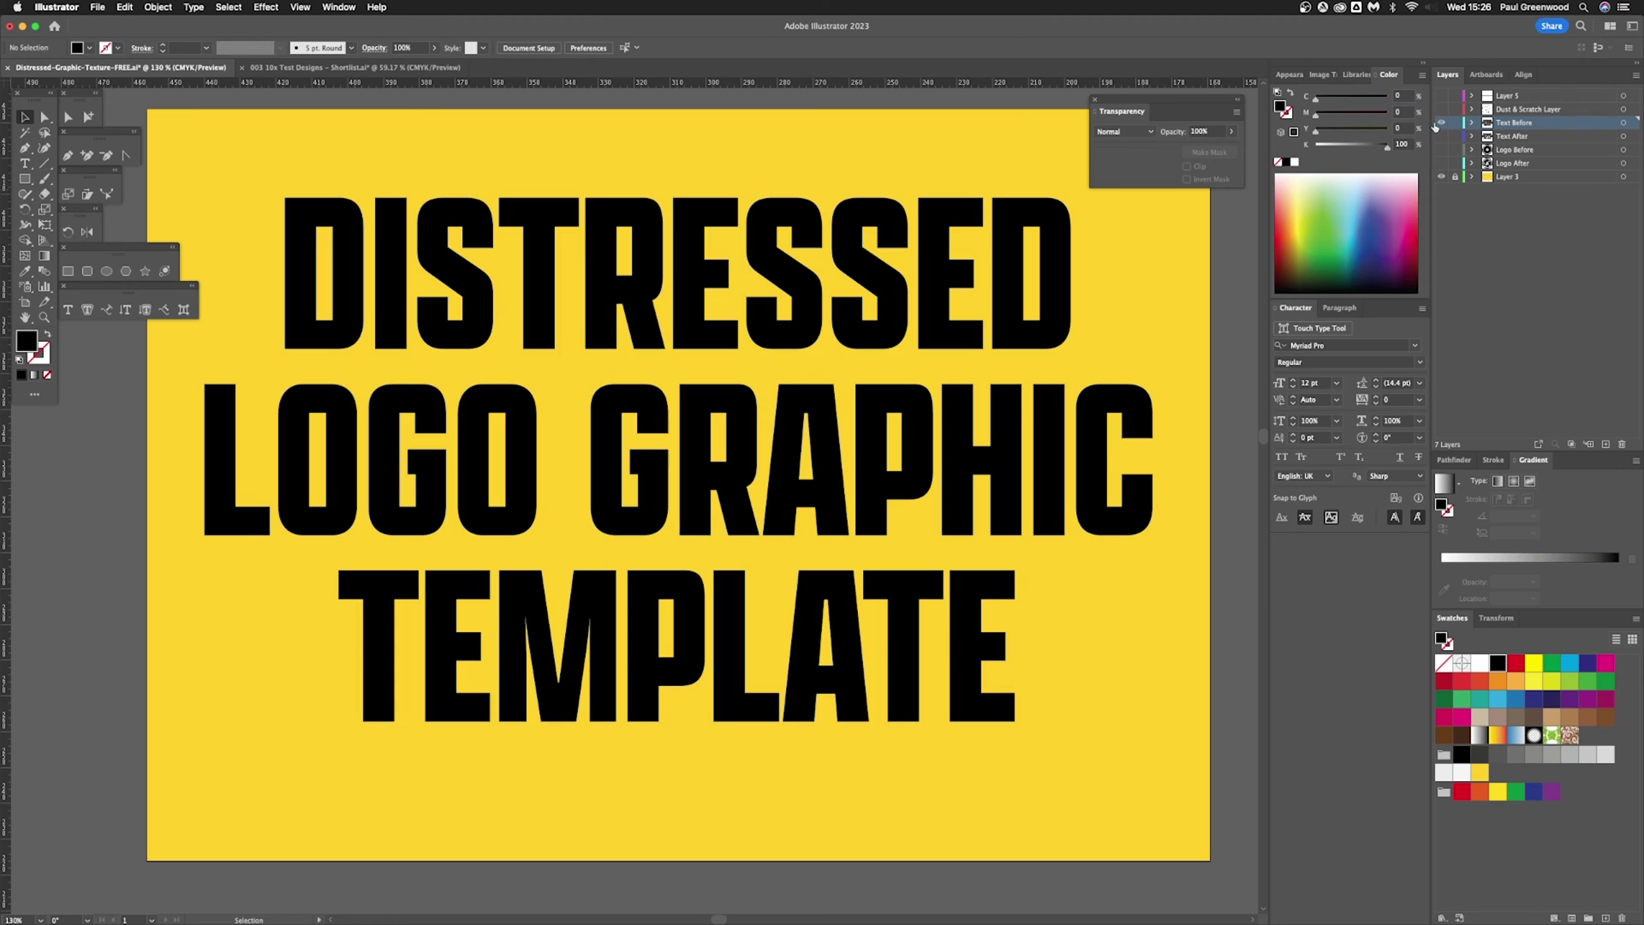
pyautogui.click(351, 252)
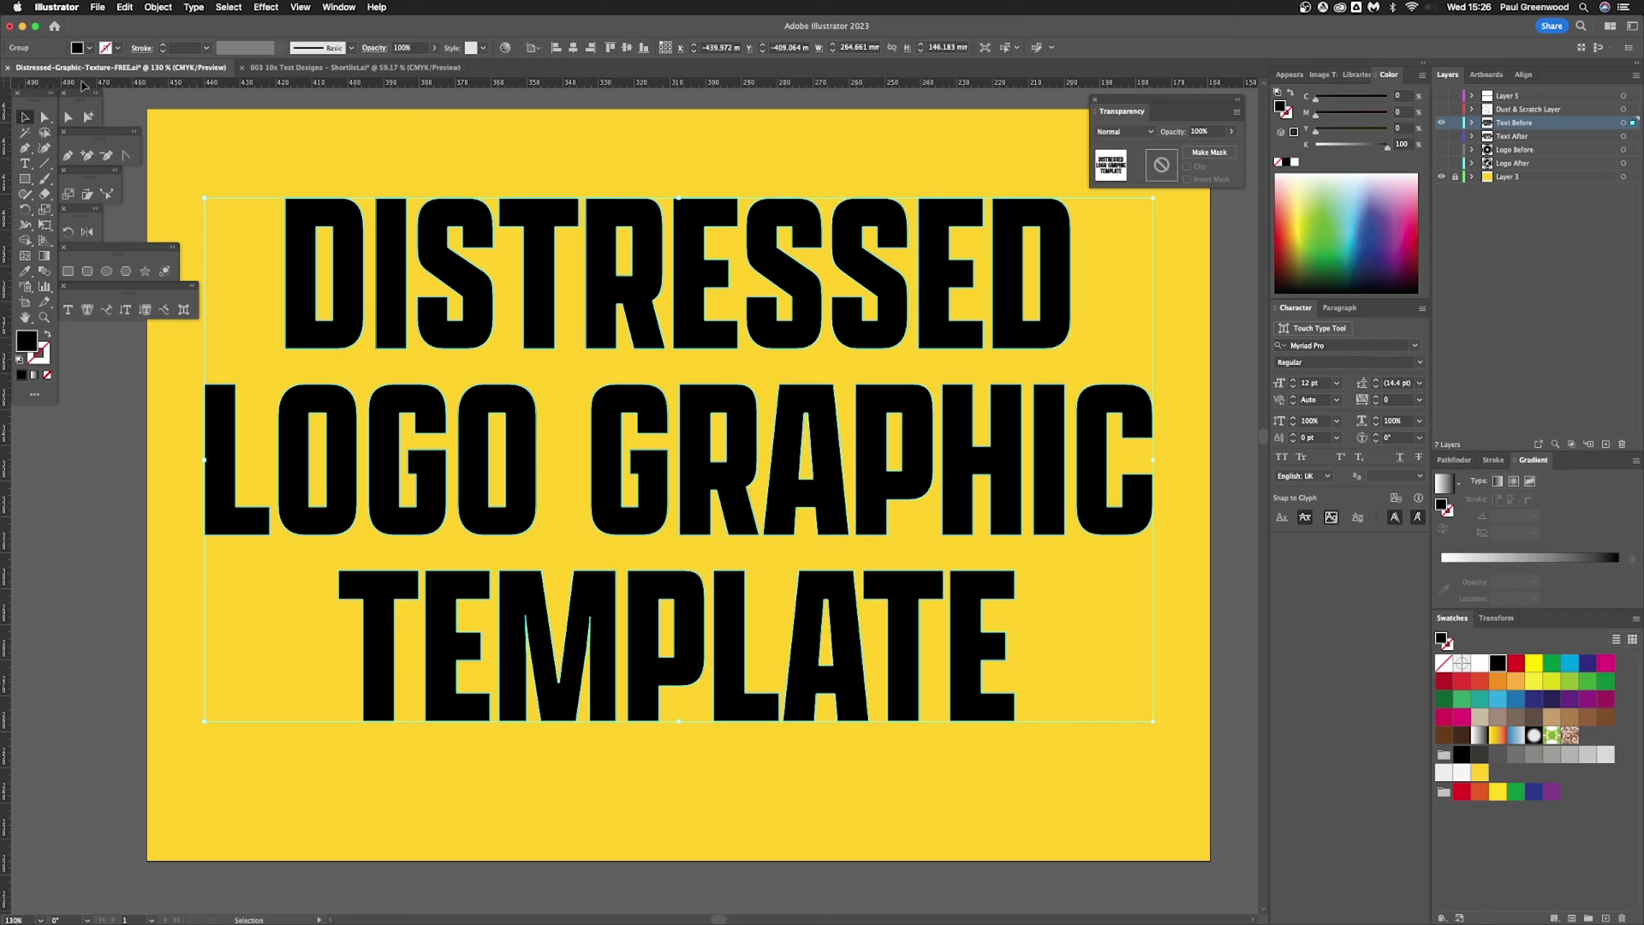
pyautogui.click(155, 7)
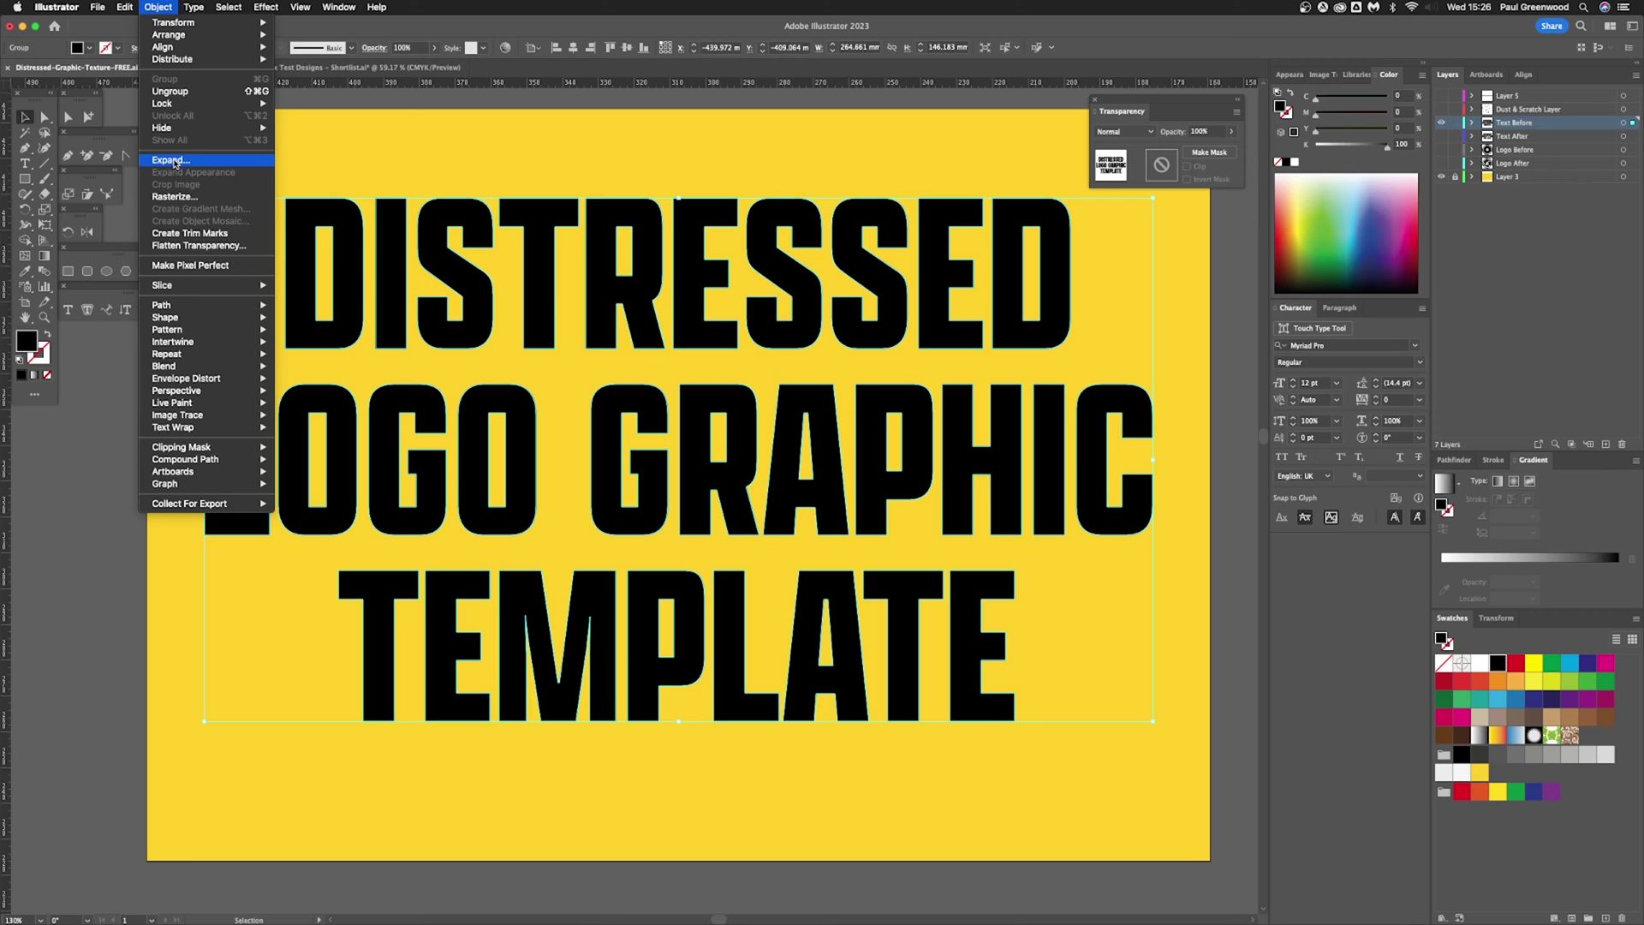
pyautogui.click(159, 7)
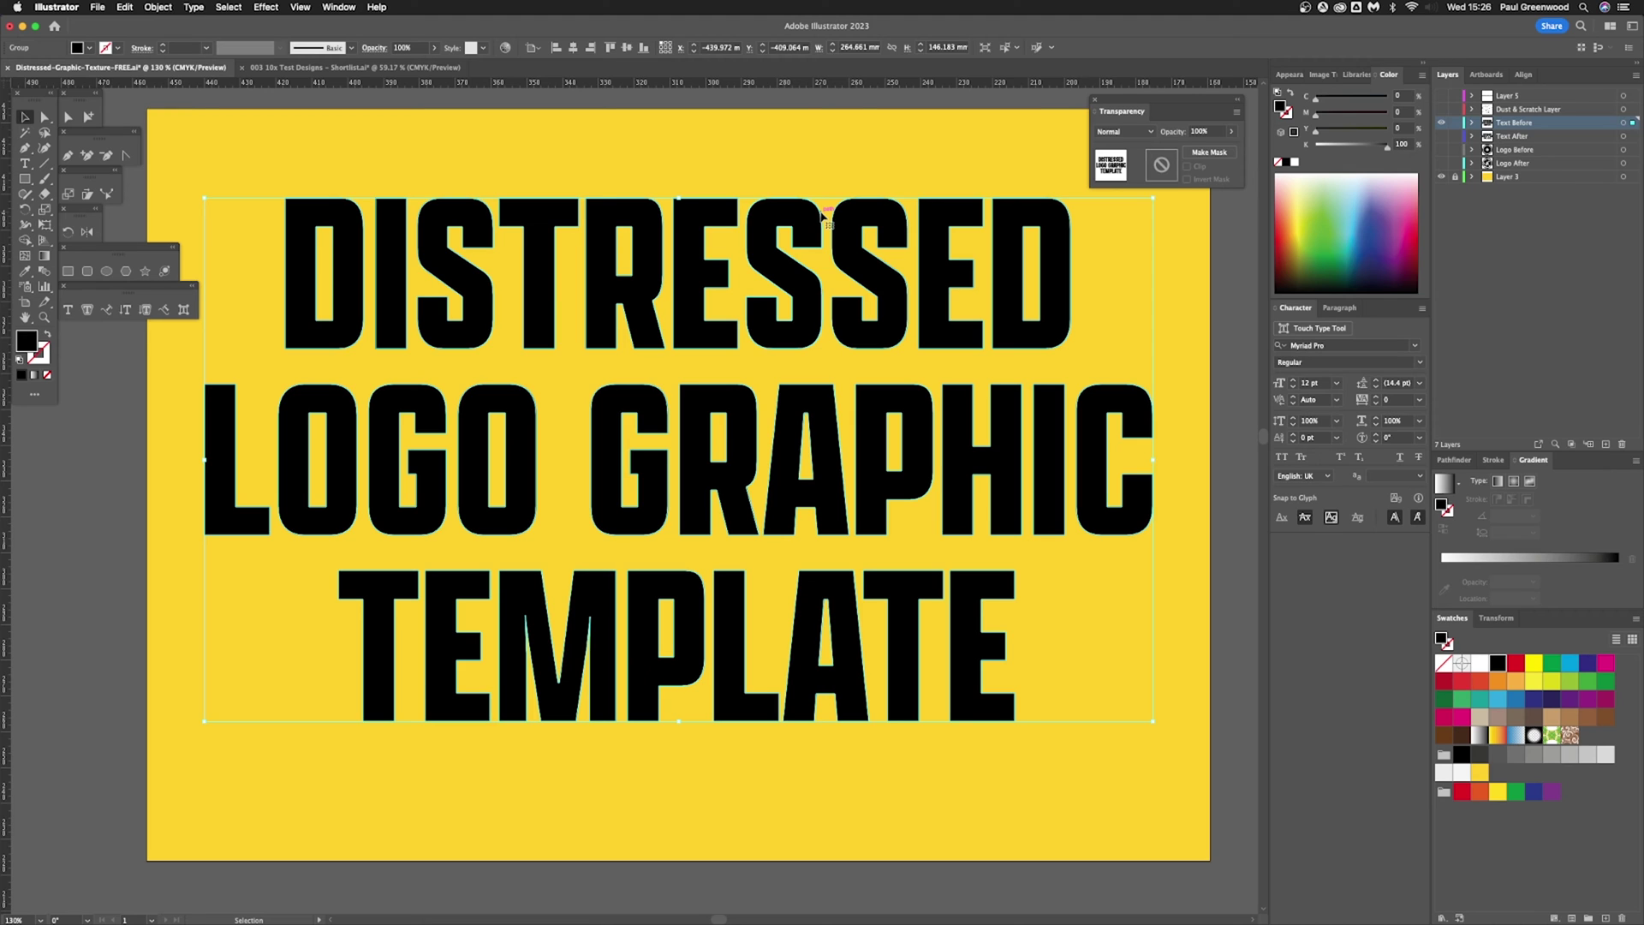
pyautogui.click(1546, 258)
pyautogui.click(1442, 124)
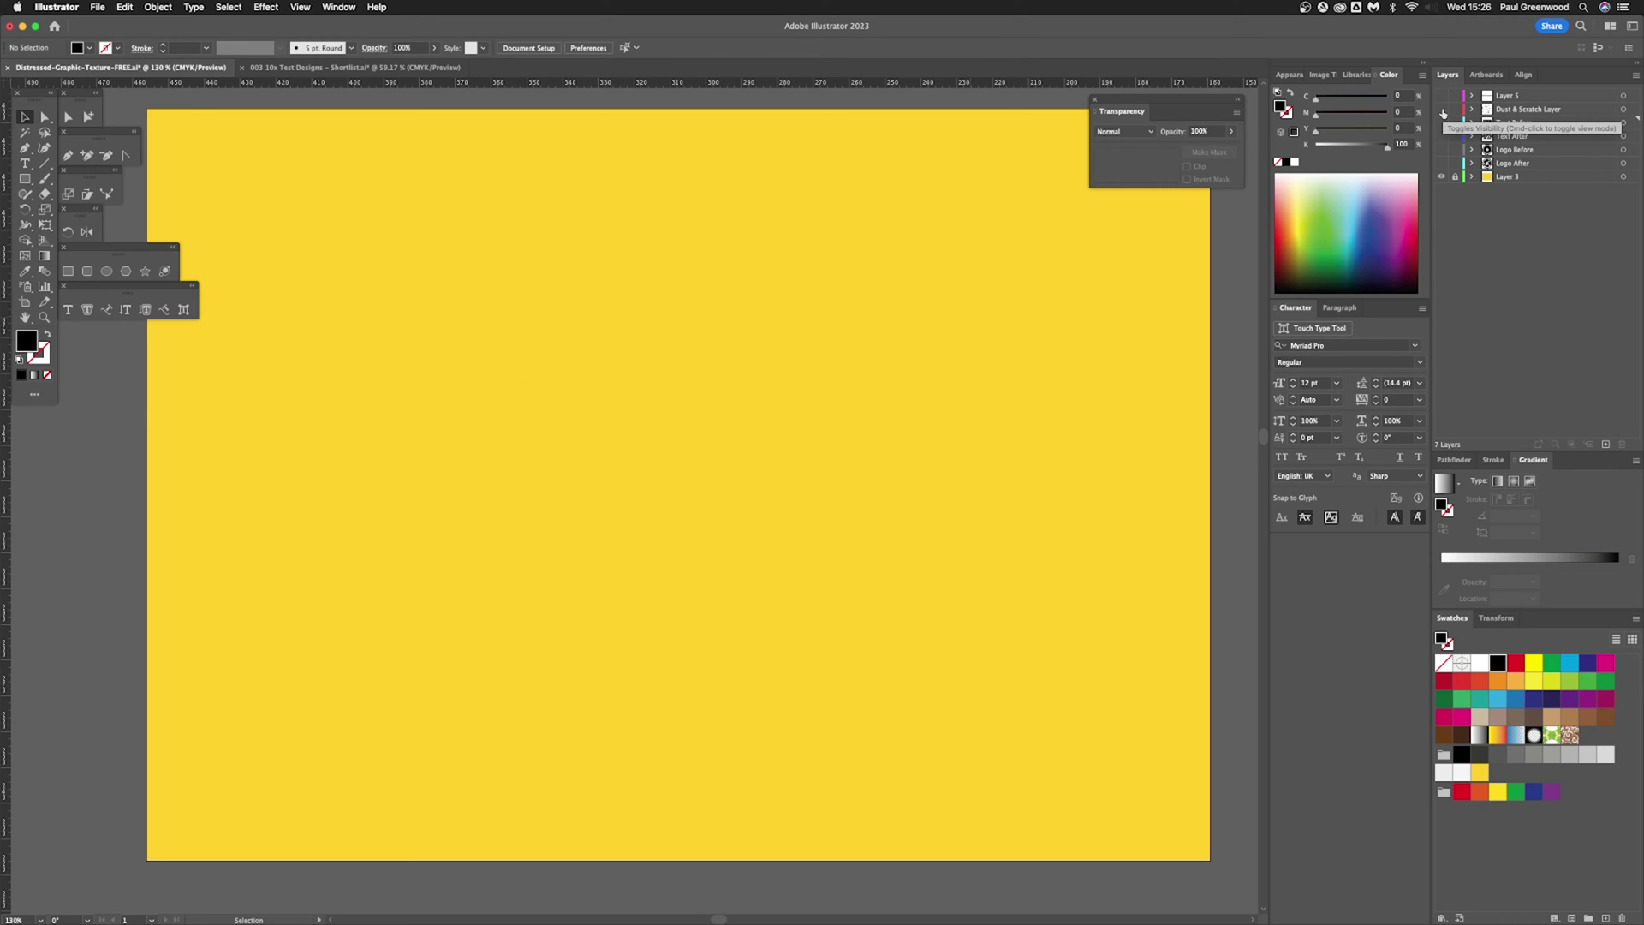
# Step: Show the Dust & Scratch layer and copy the dust texture image
pyautogui.click(1442, 109)
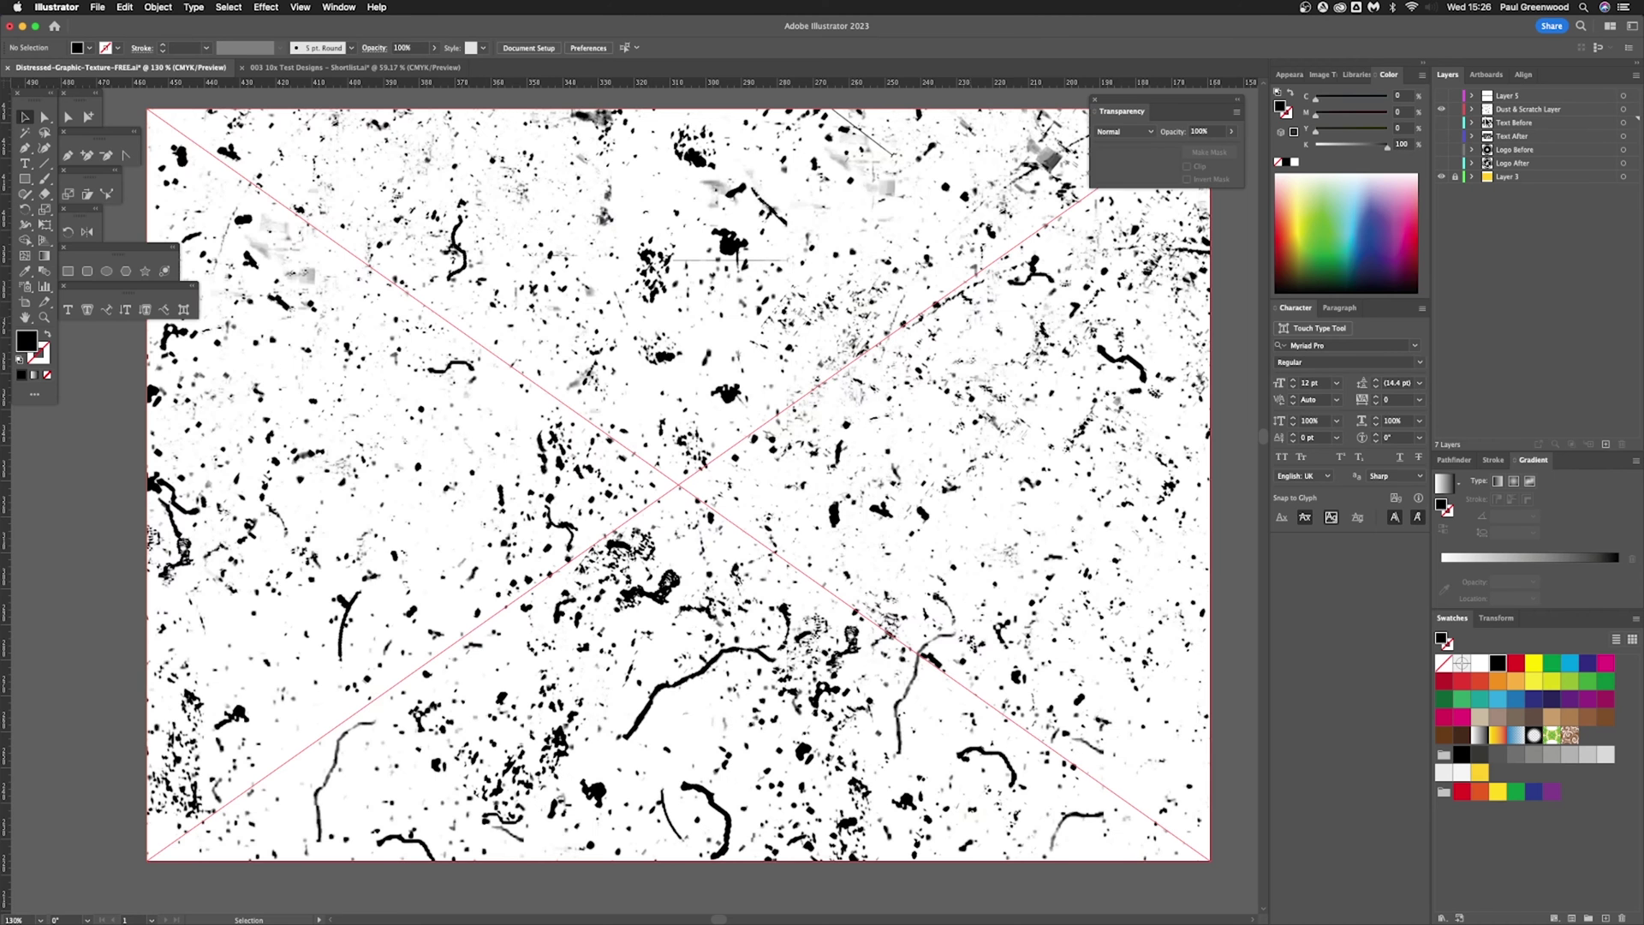
pyautogui.click(334, 321)
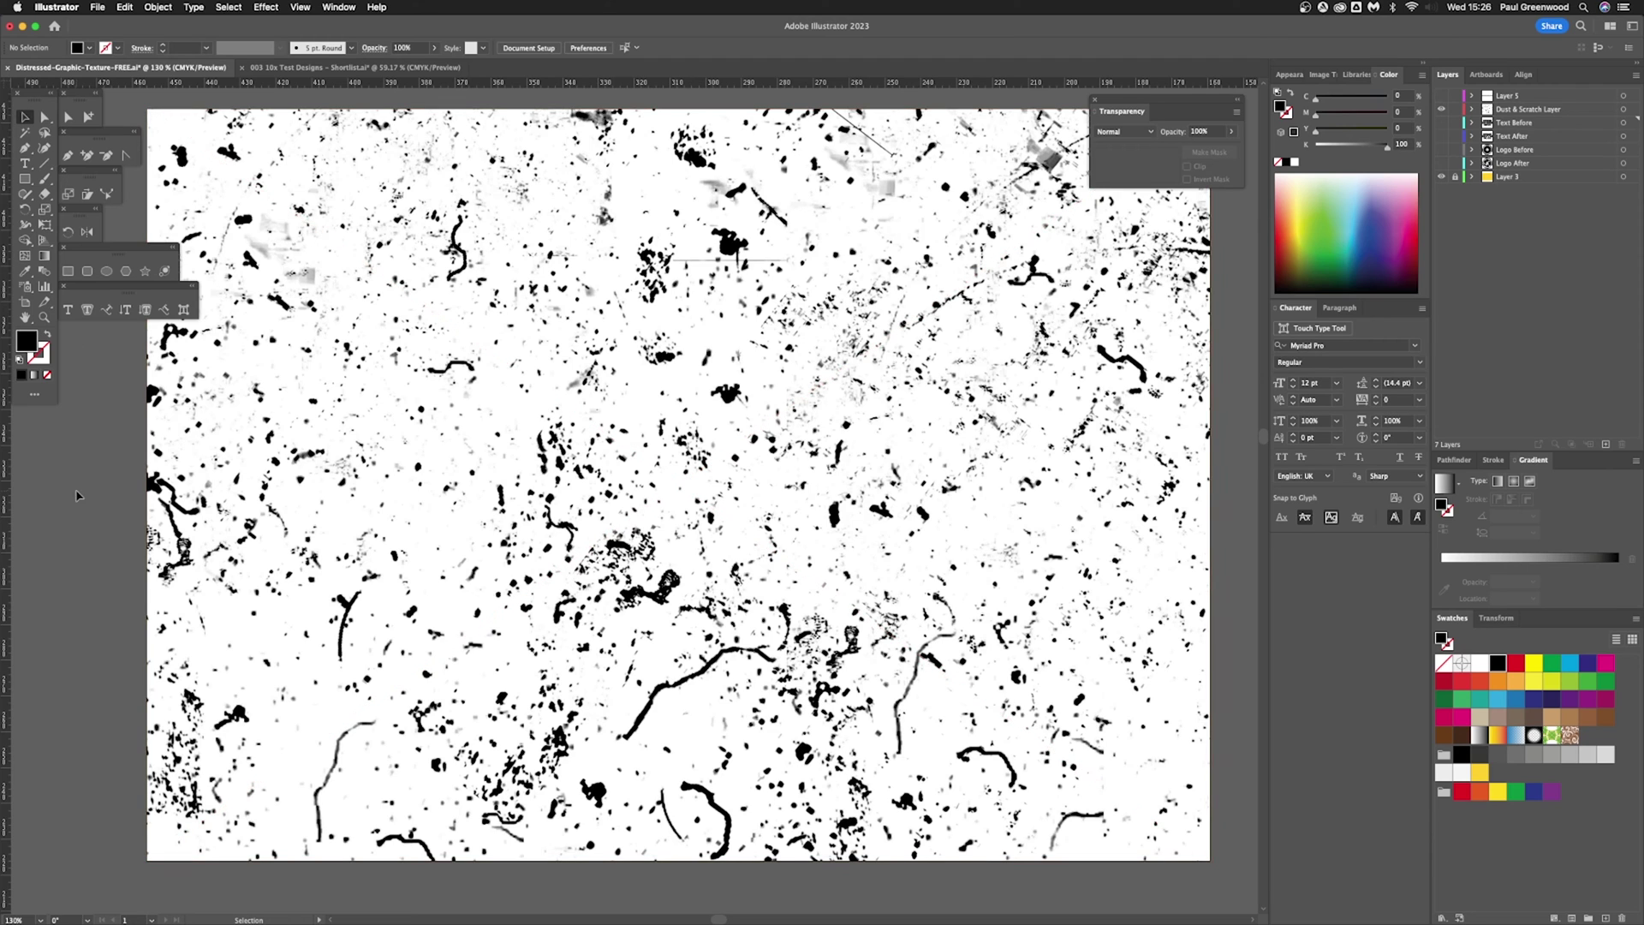
pyautogui.click(411, 401)
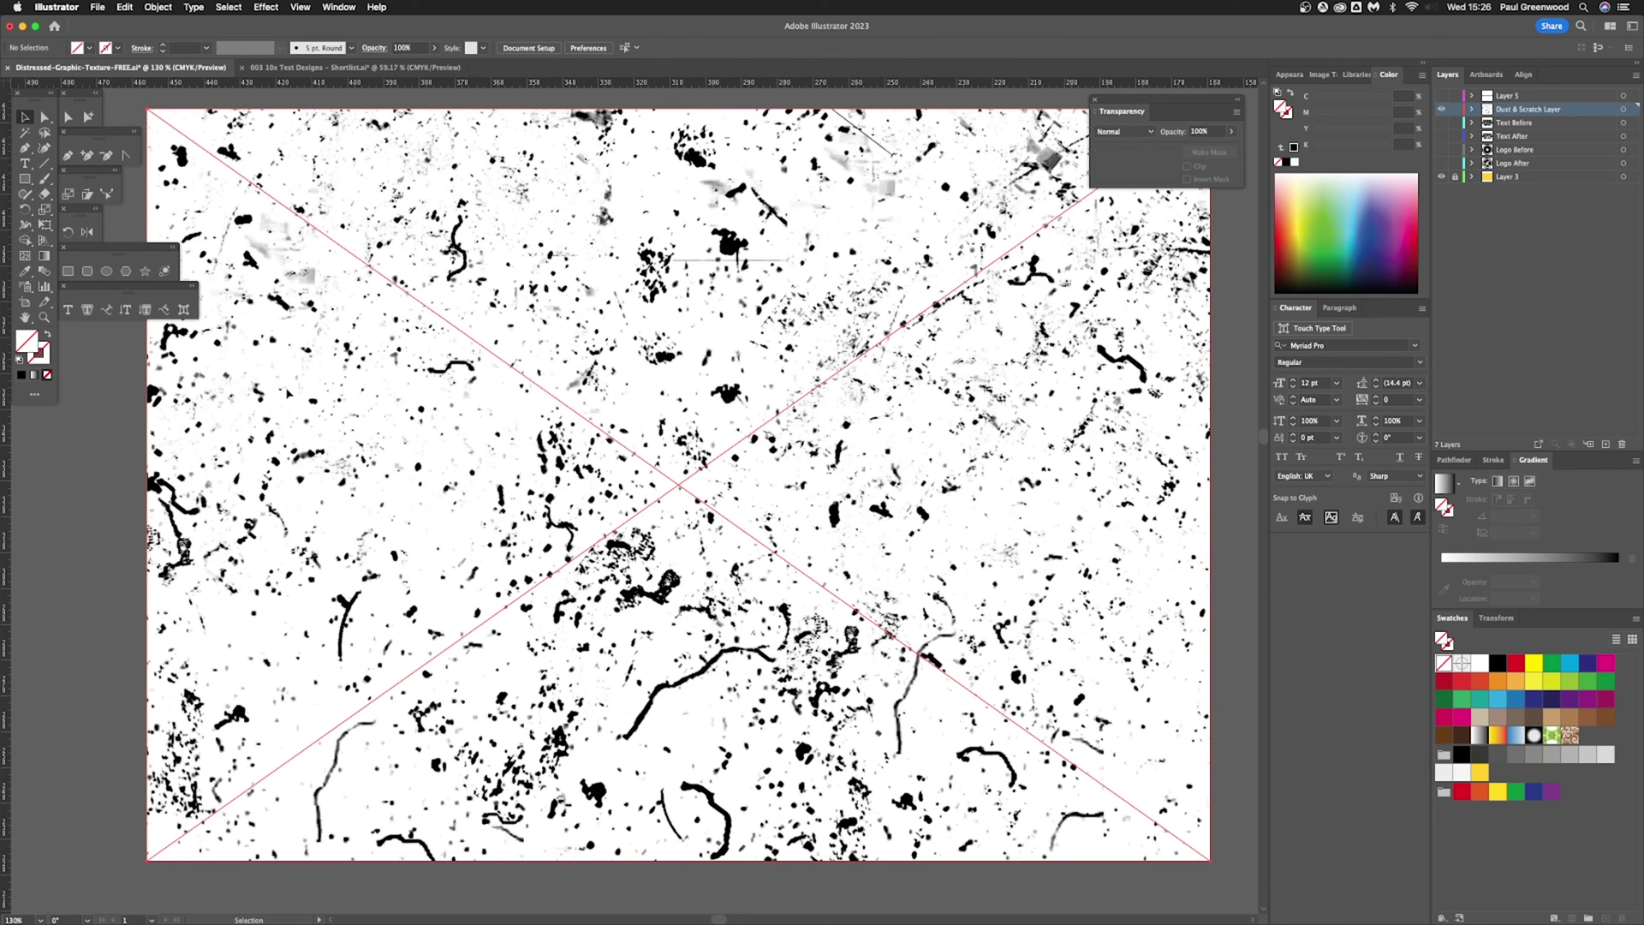
pyautogui.click(125, 7)
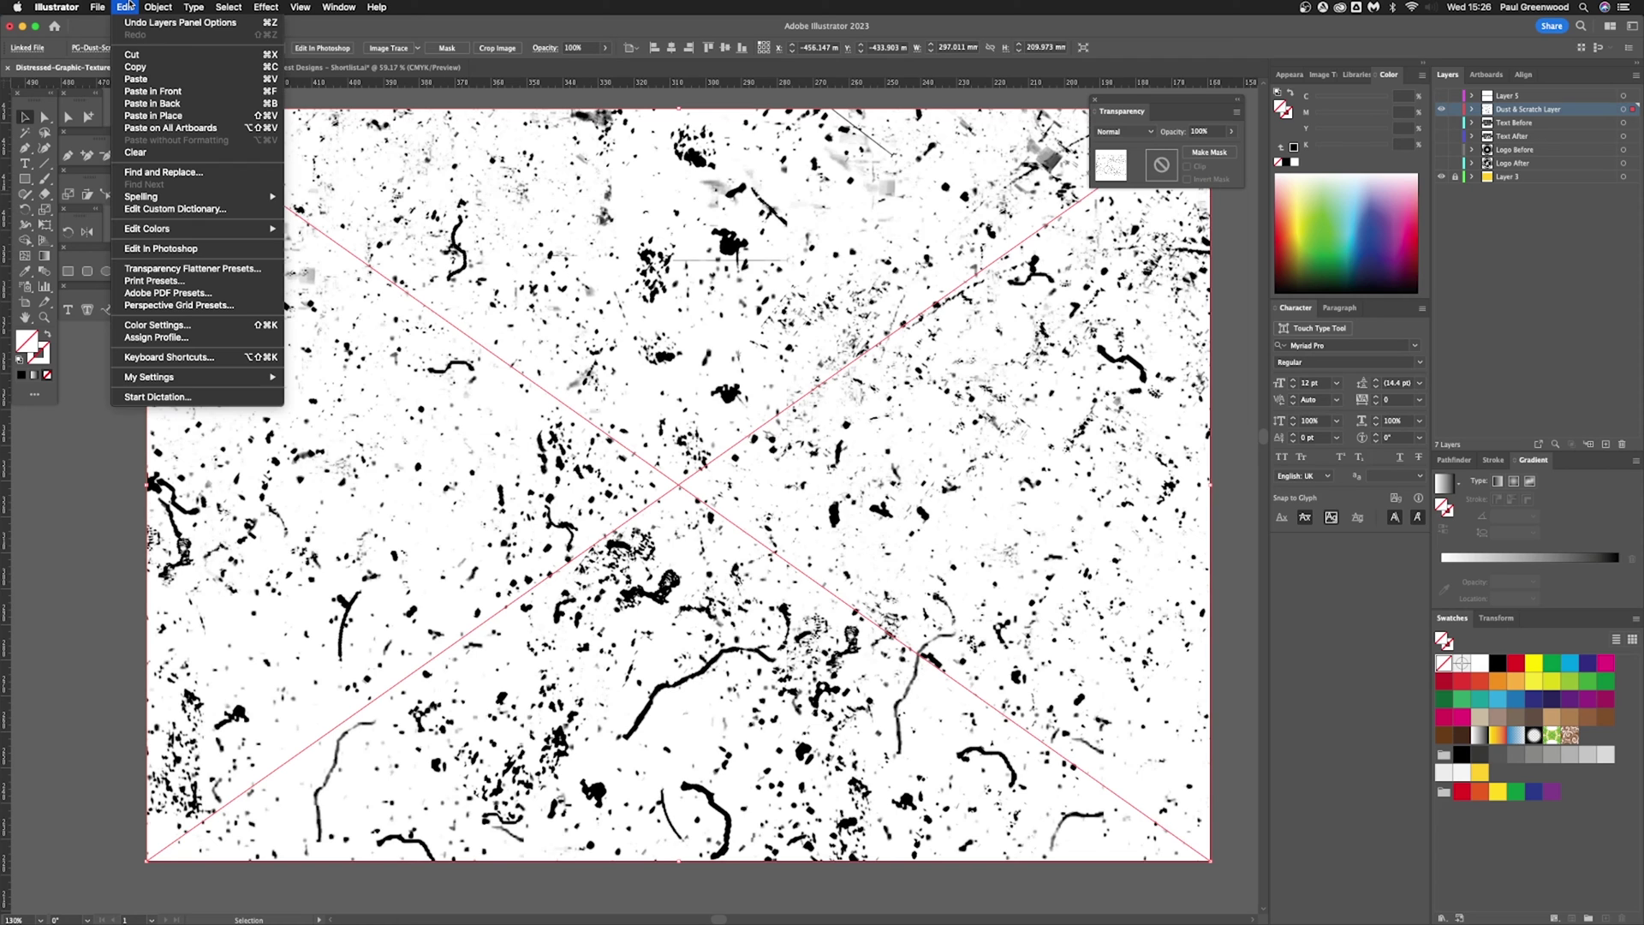
pyautogui.click(125, 7)
# Step: Hide the Dust & Scratch layer and show the black Text Before lettering
pyautogui.click(157, 7)
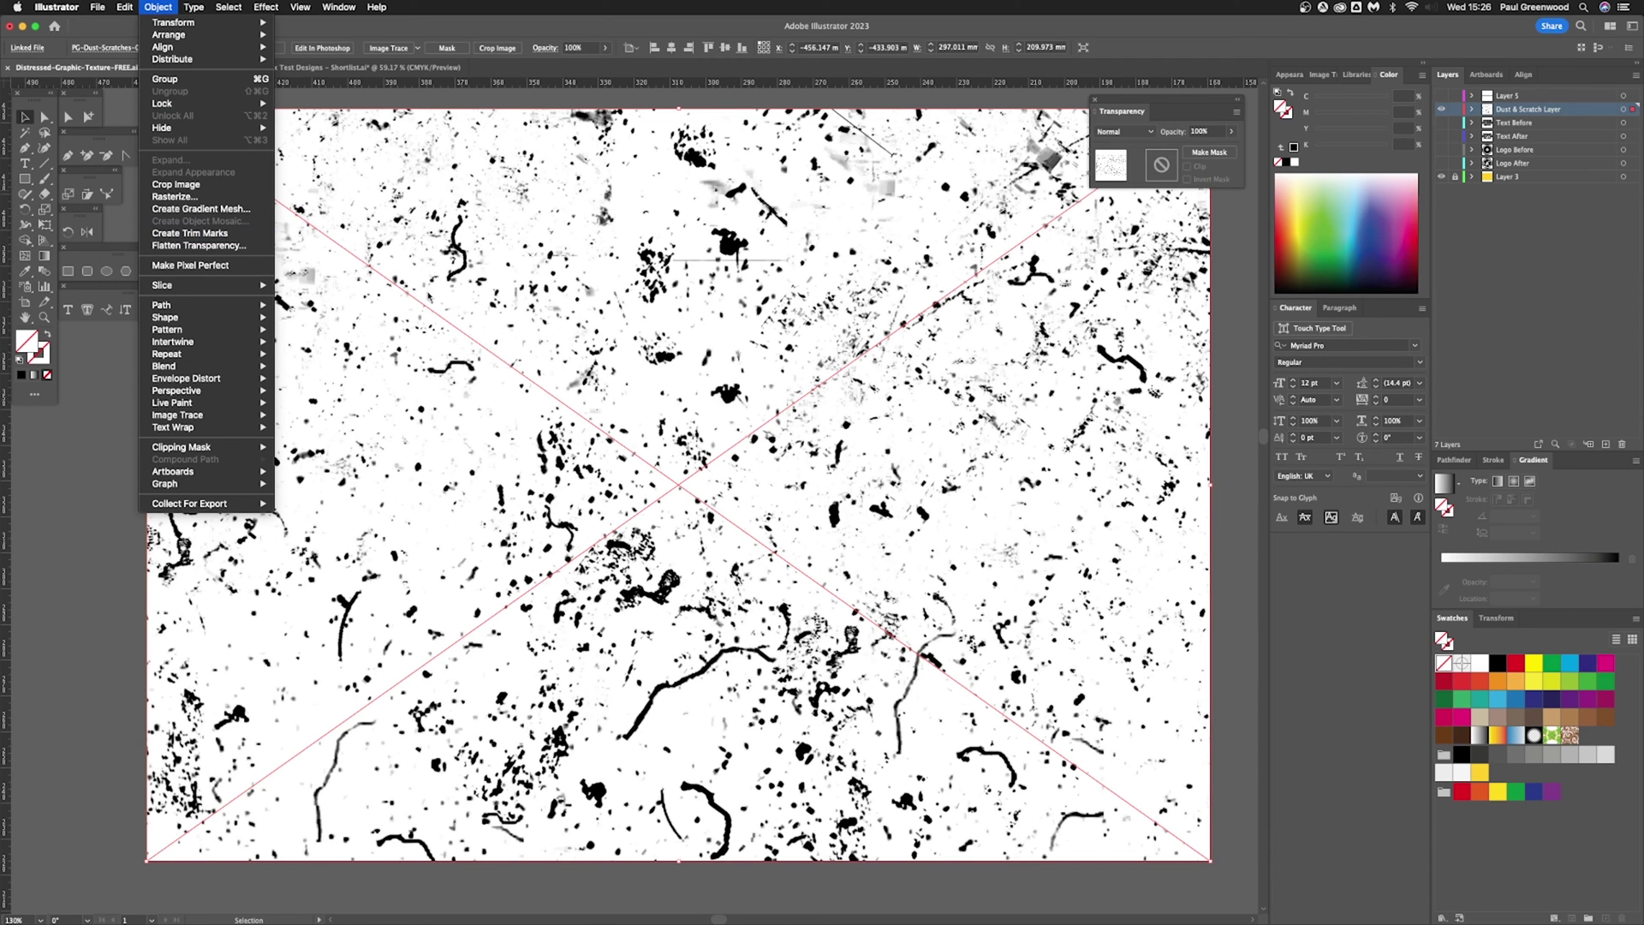
pyautogui.click(776, 365)
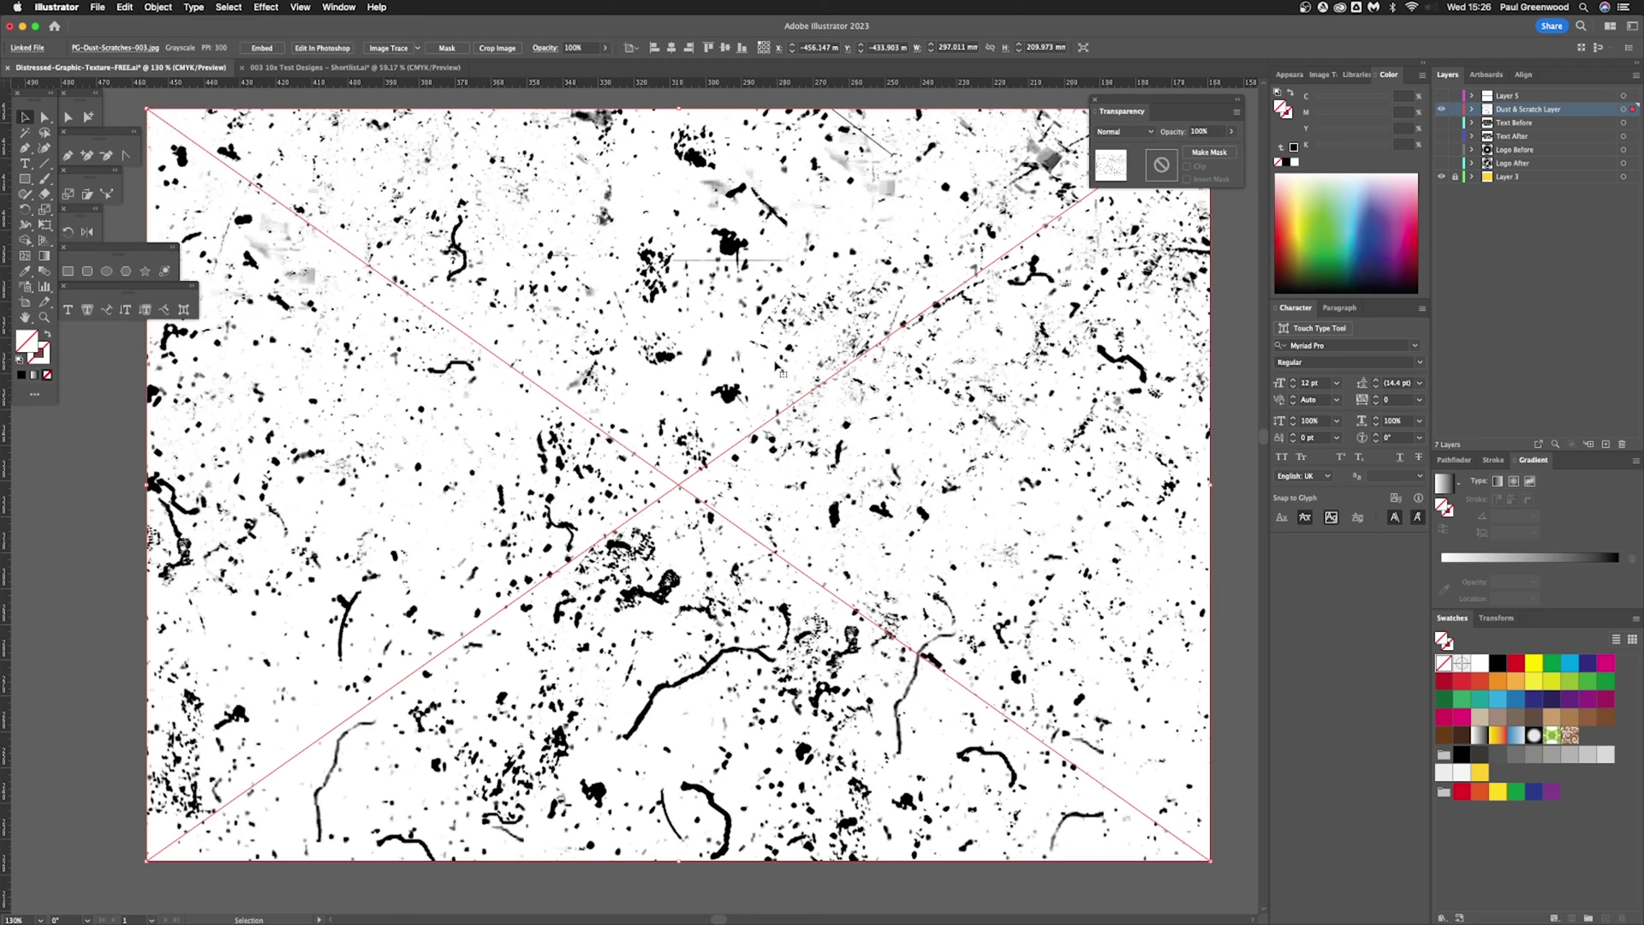
pyautogui.click(1443, 112)
pyautogui.click(1440, 124)
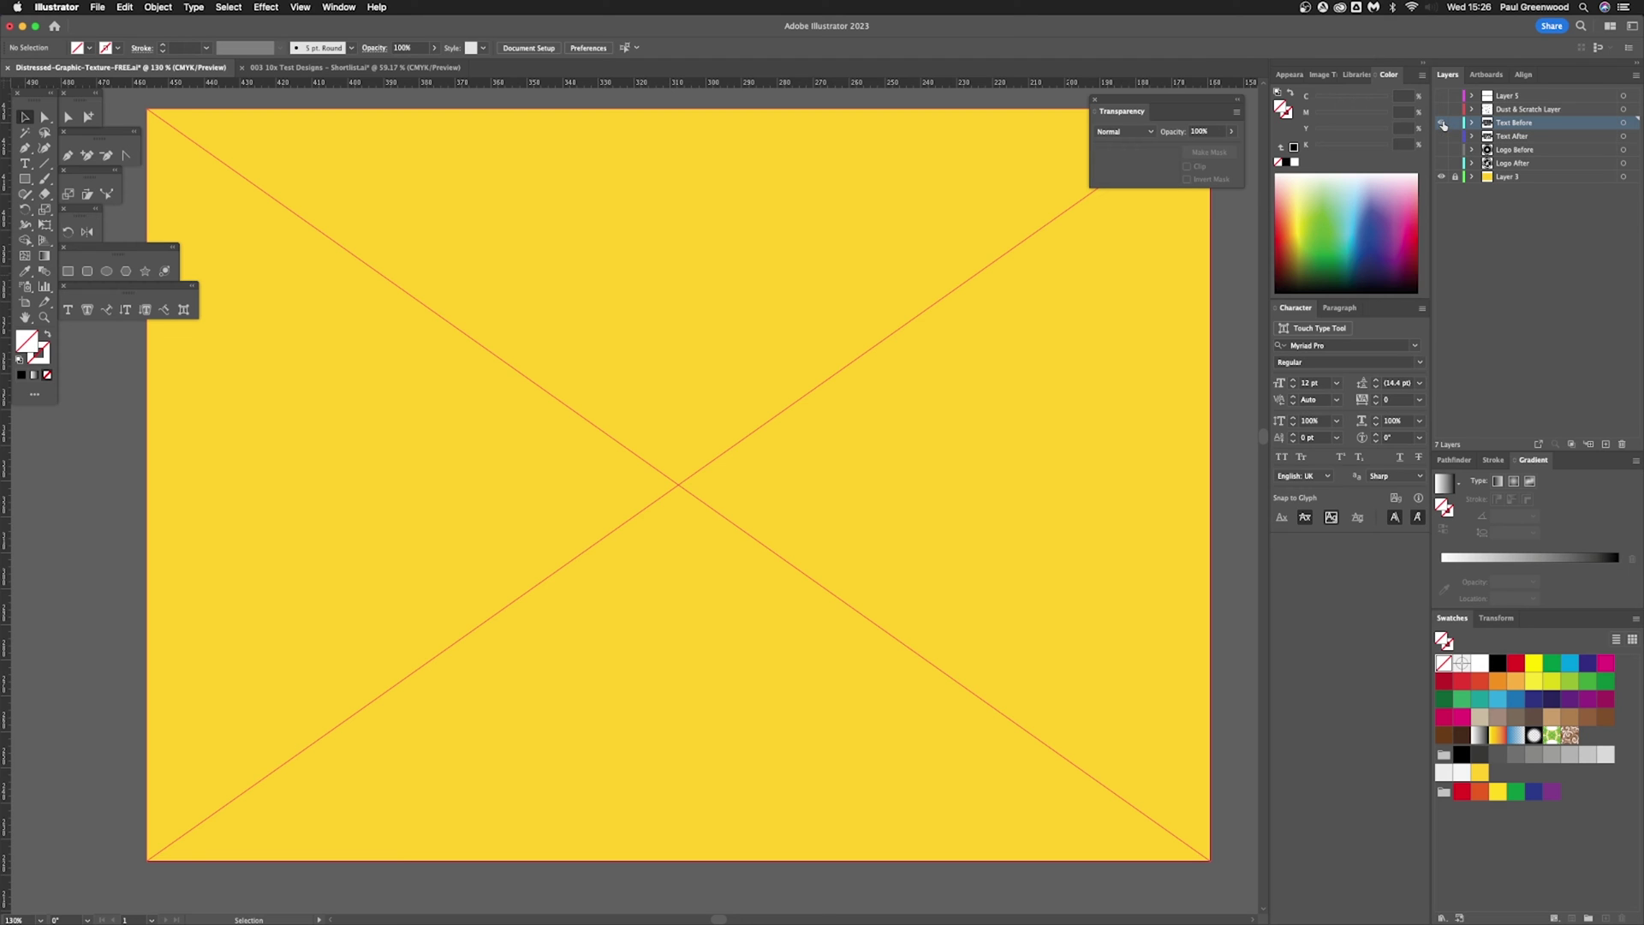
pyautogui.click(1443, 124)
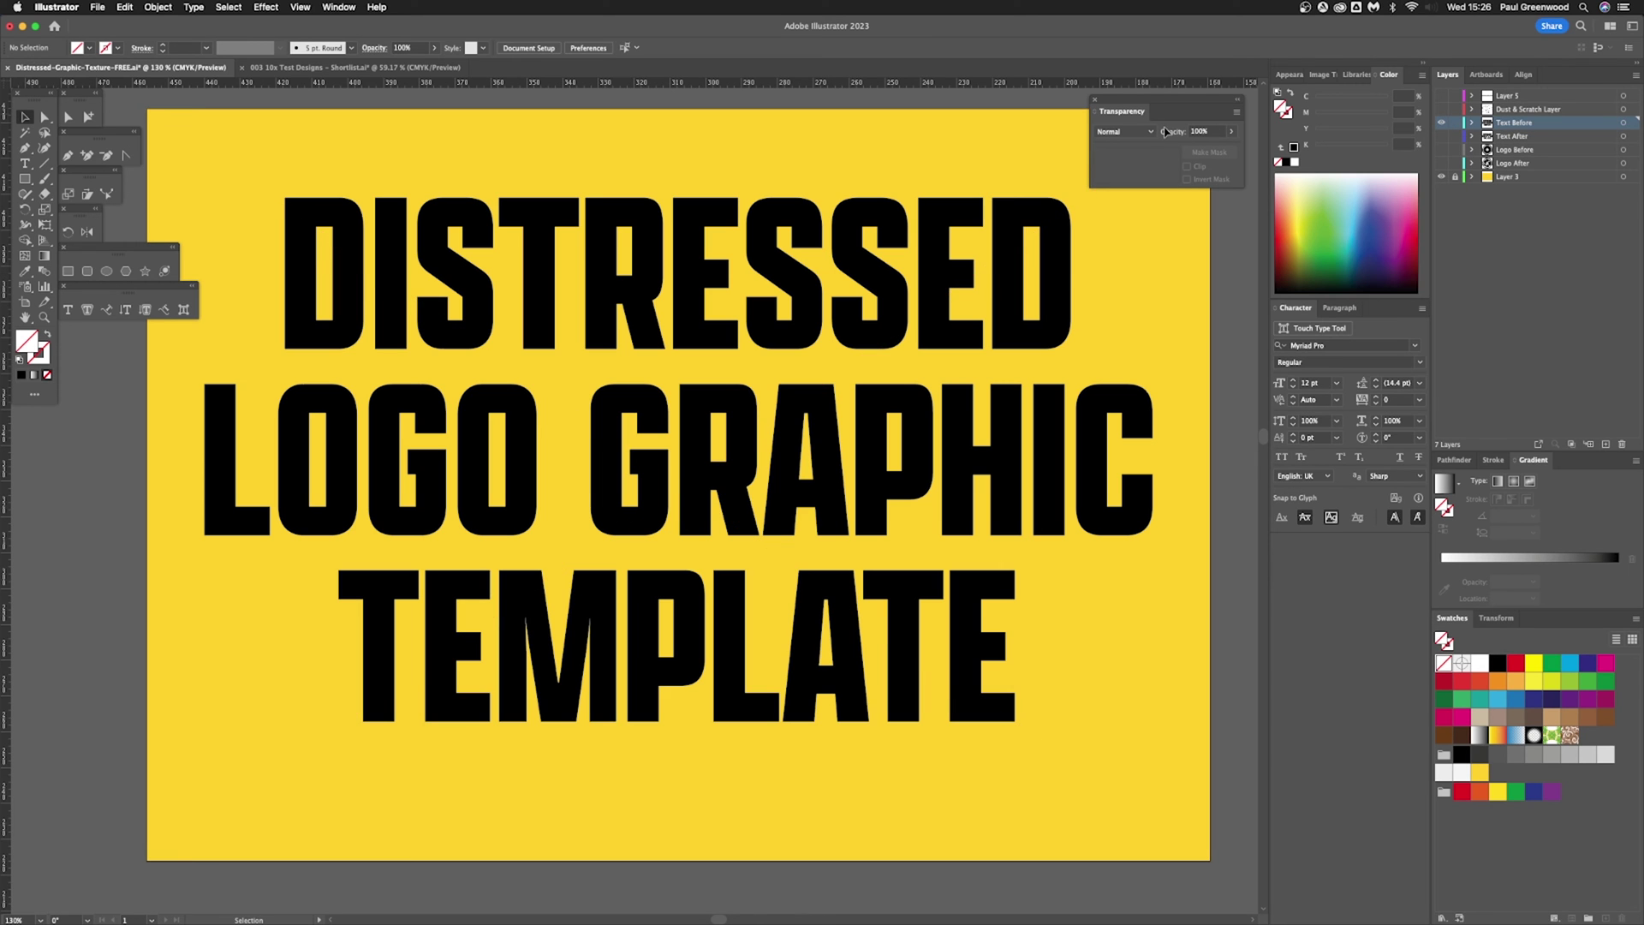
# Step: Select the DISTRESSED LOGO GRAPHIC TEMPLATE group and add an empty opacity mask in Transparency
pyautogui.click(1000, 251)
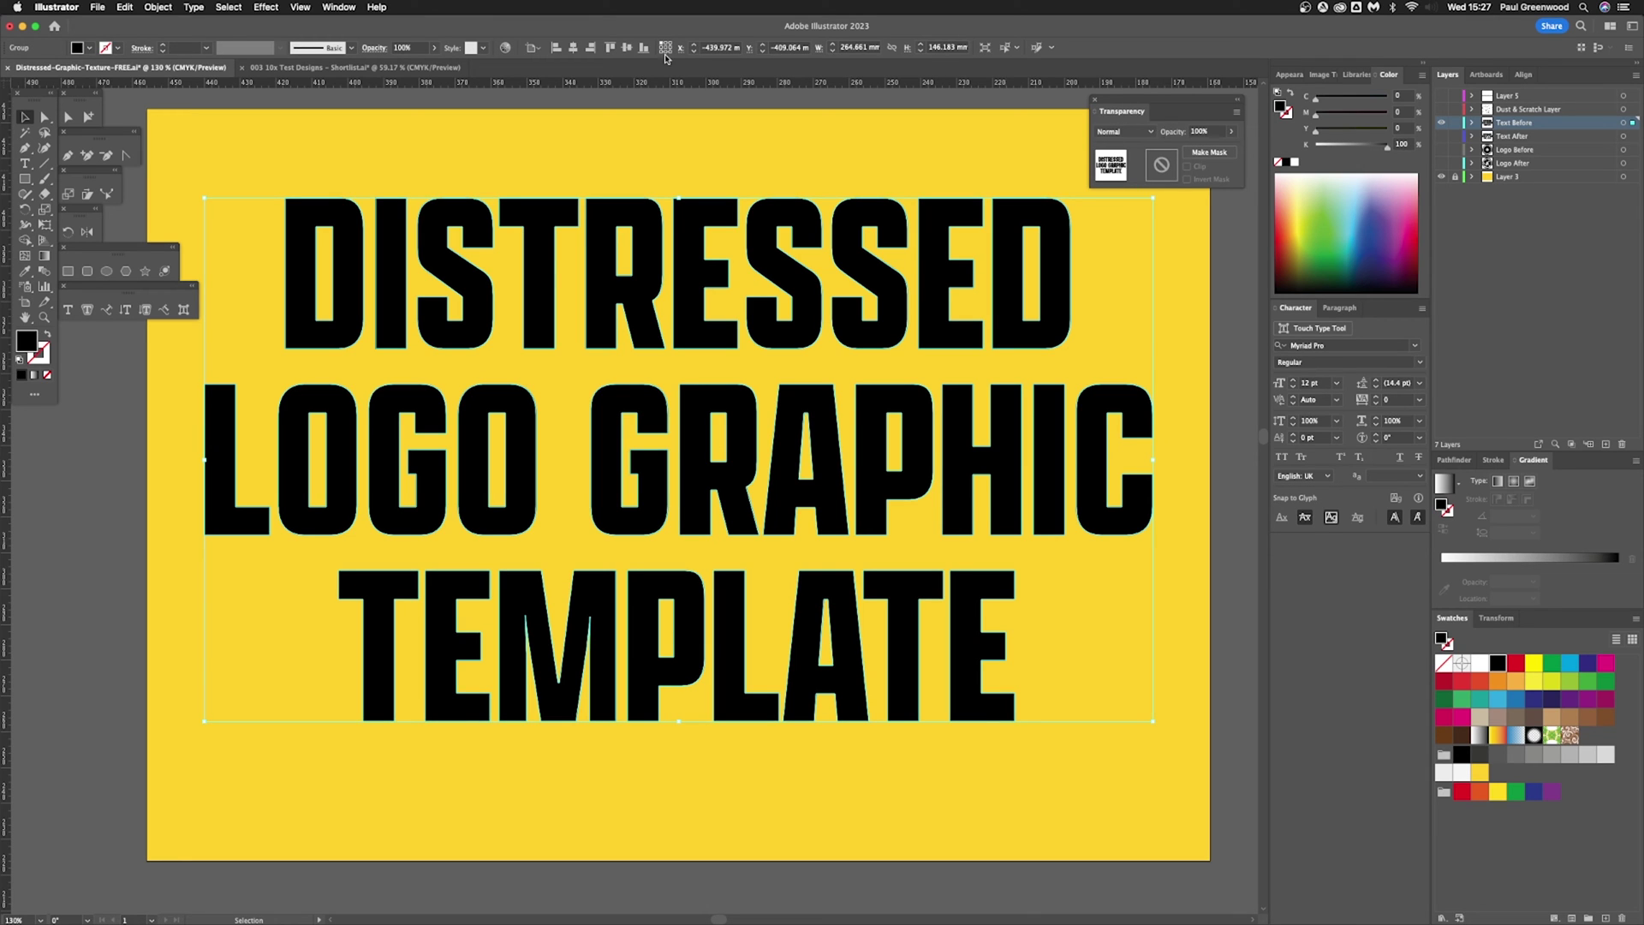
pyautogui.click(339, 8)
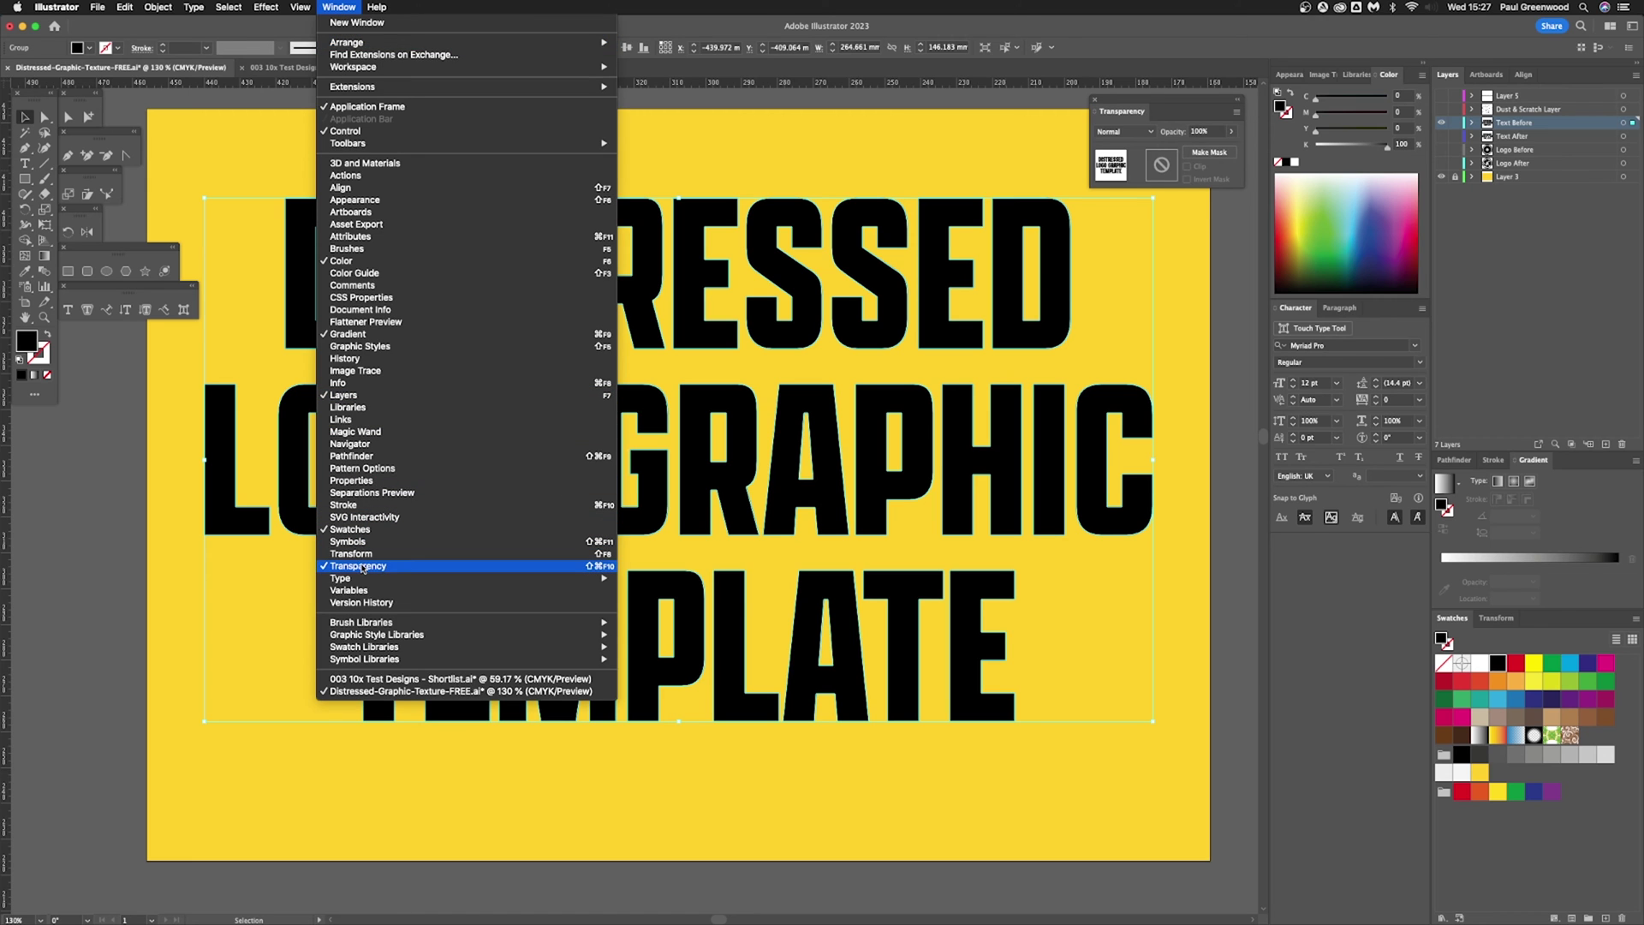
pyautogui.click(328, 6)
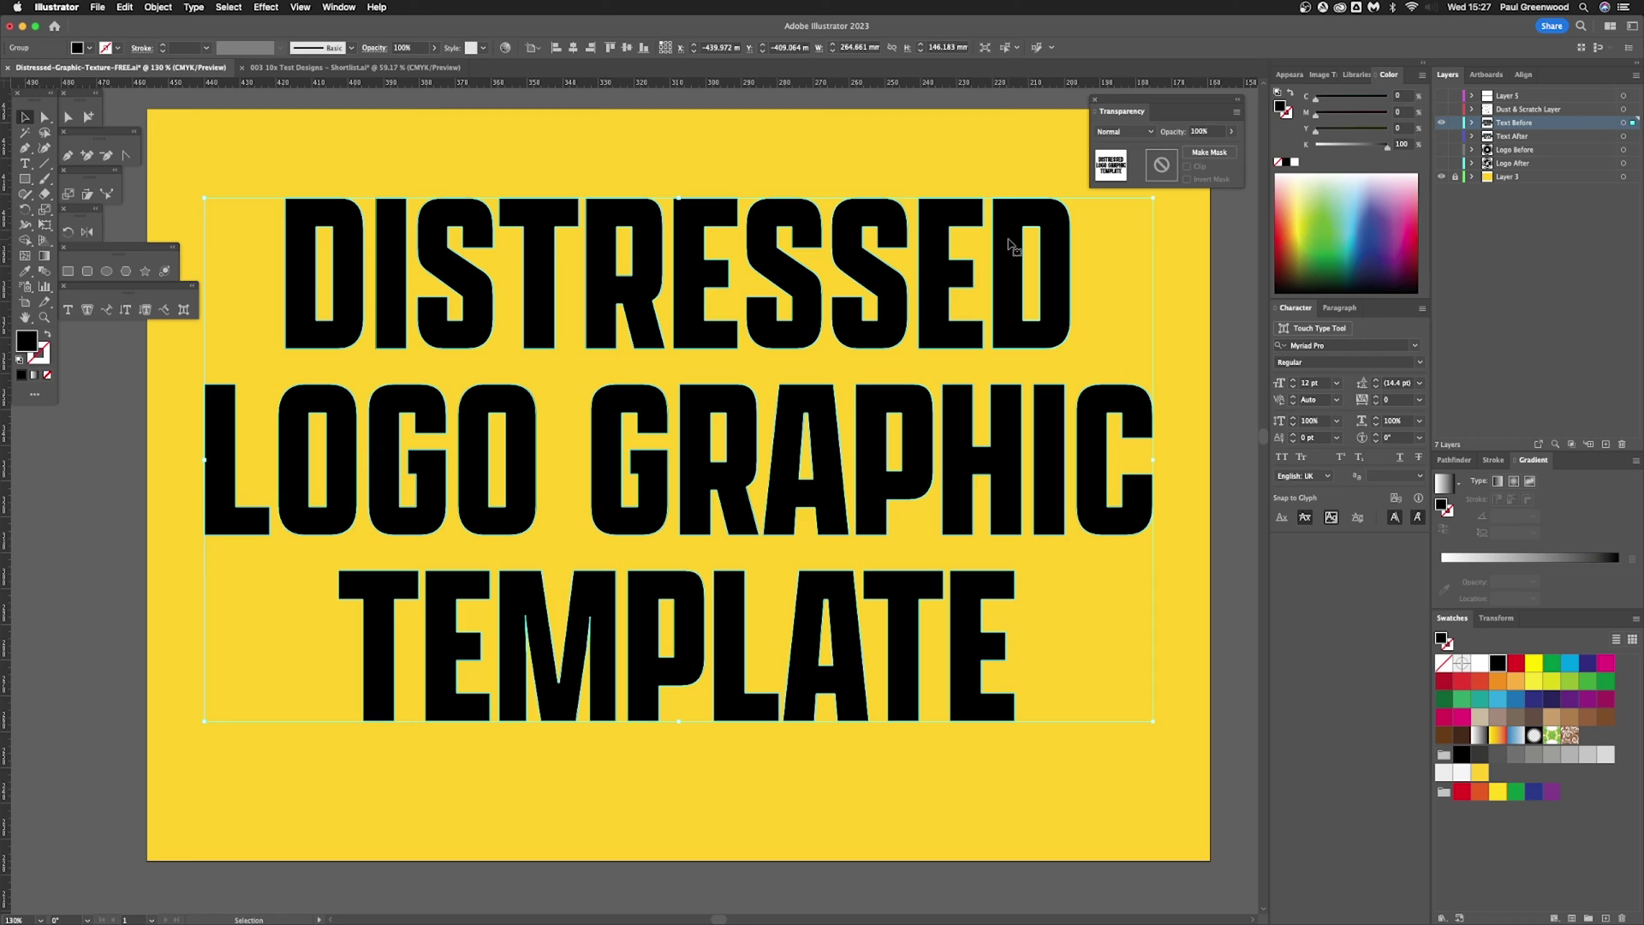
pyautogui.click(1161, 165)
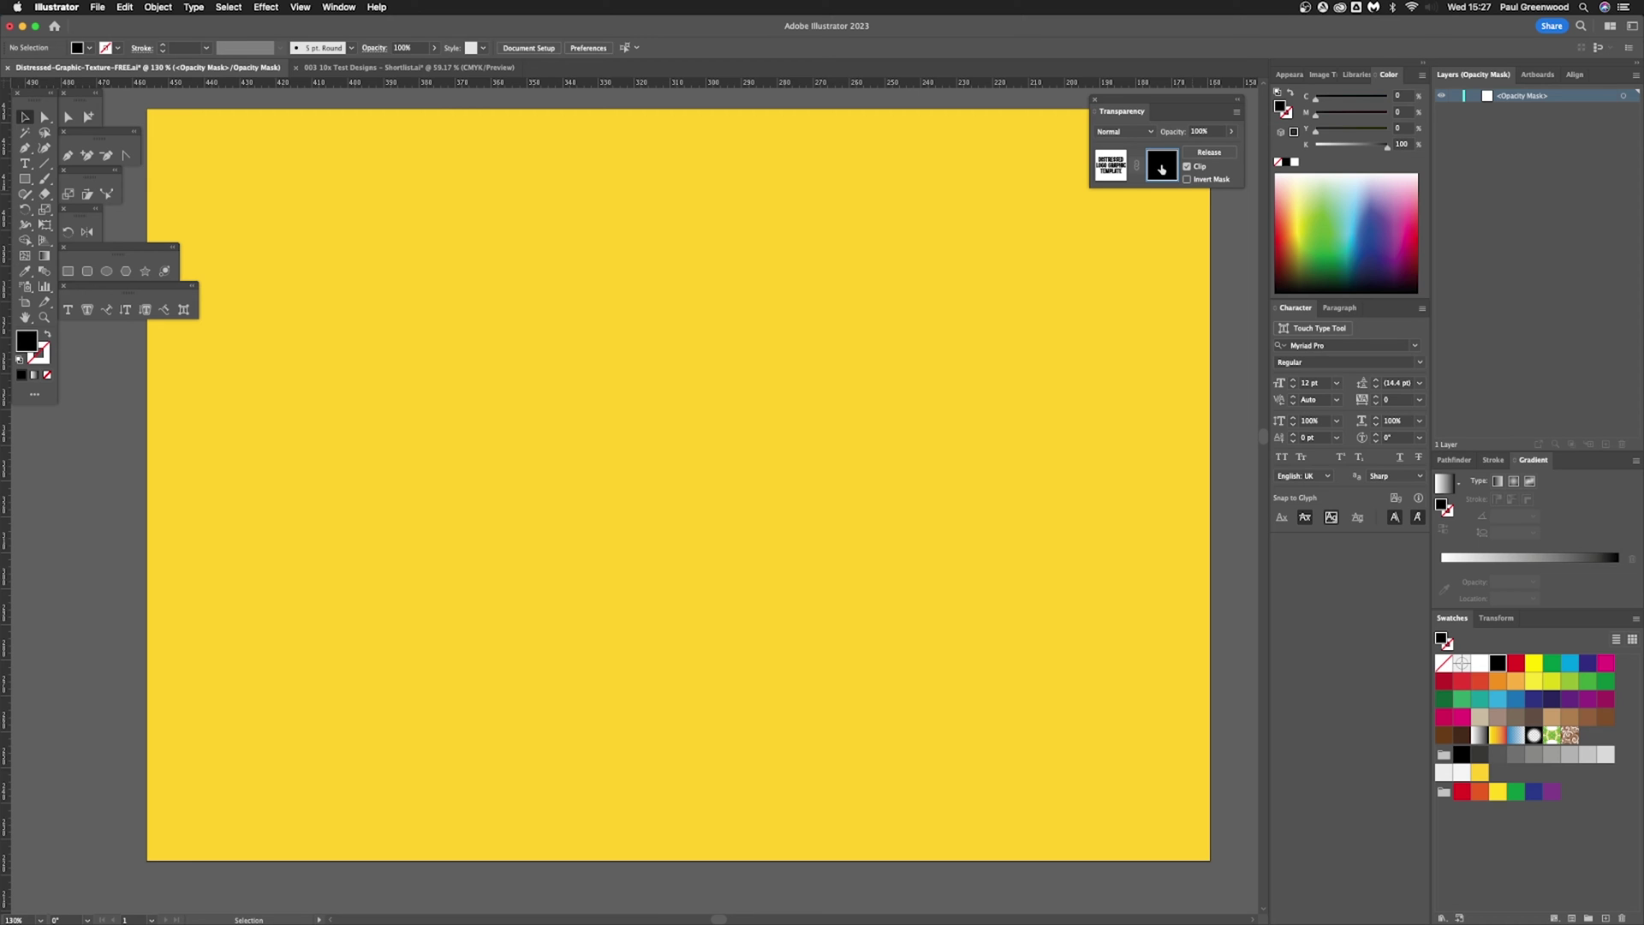
# Step: Paste the dust texture in front inside the text's opacity mask, then deselect it
pyautogui.press('super+f')
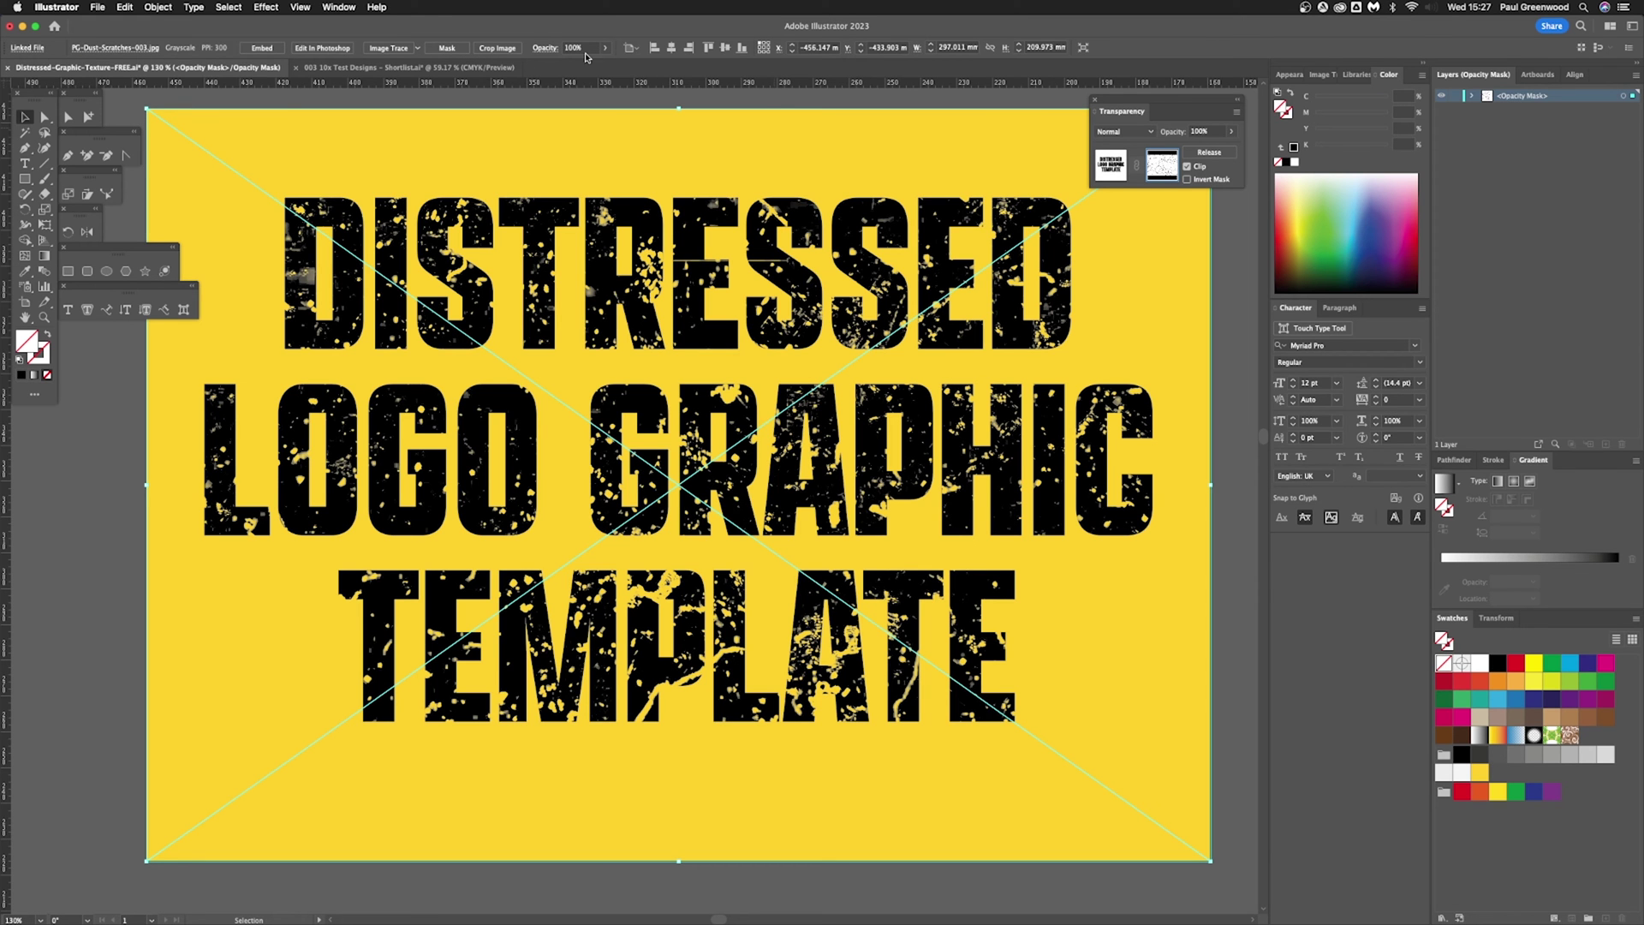
pyautogui.click(120, 7)
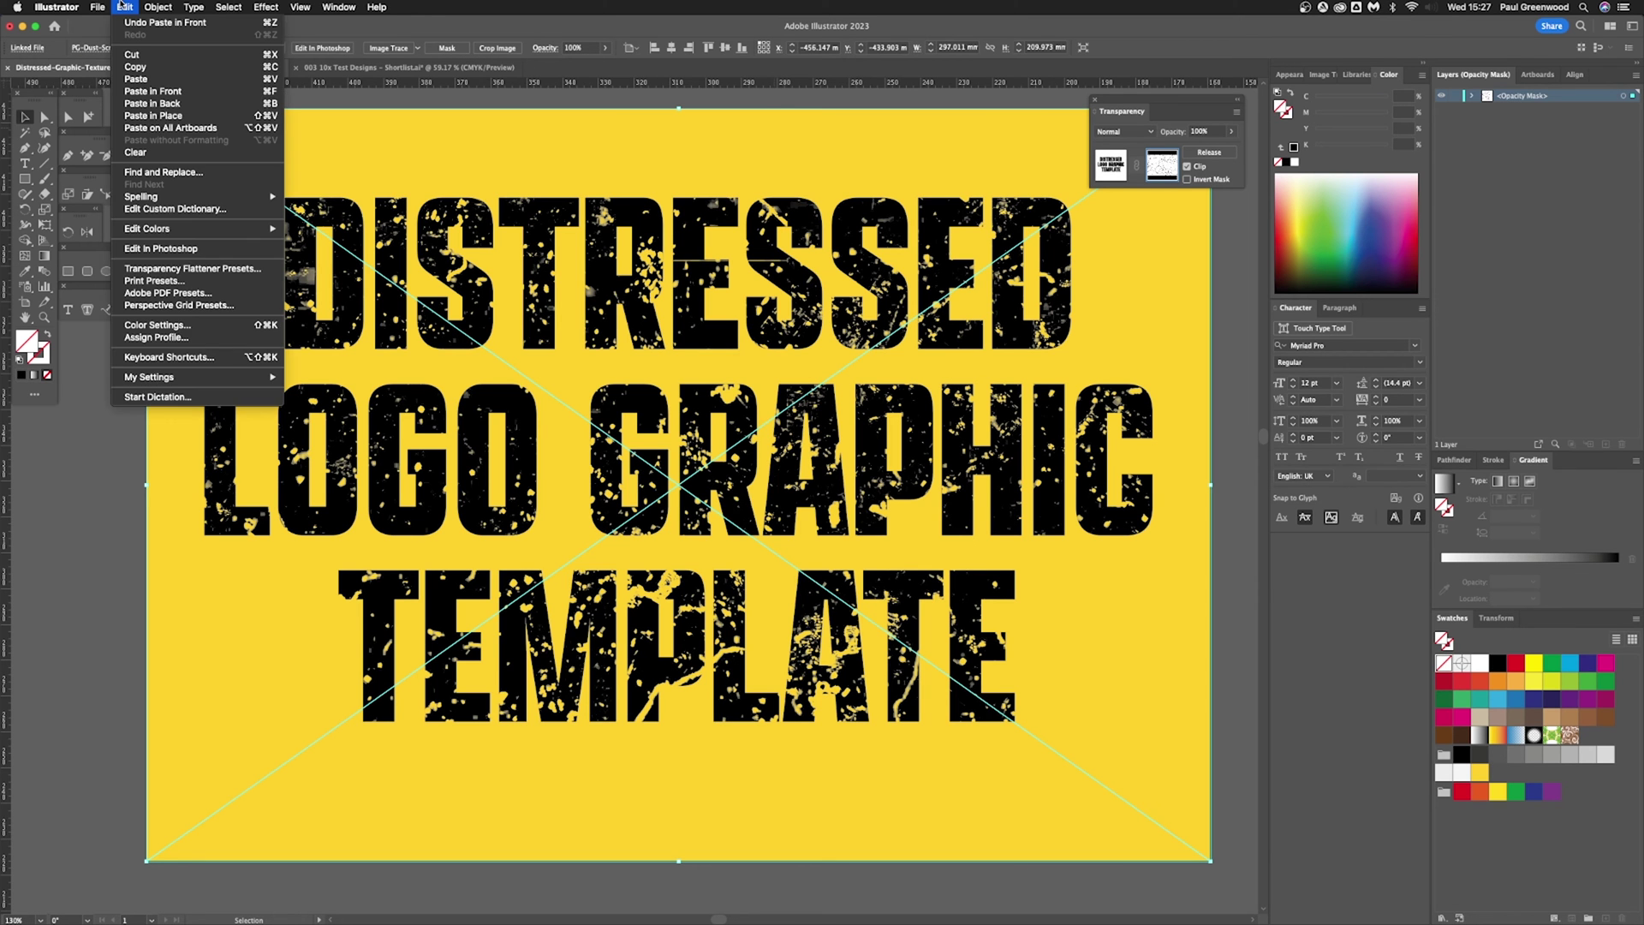
pyautogui.click(183, 92)
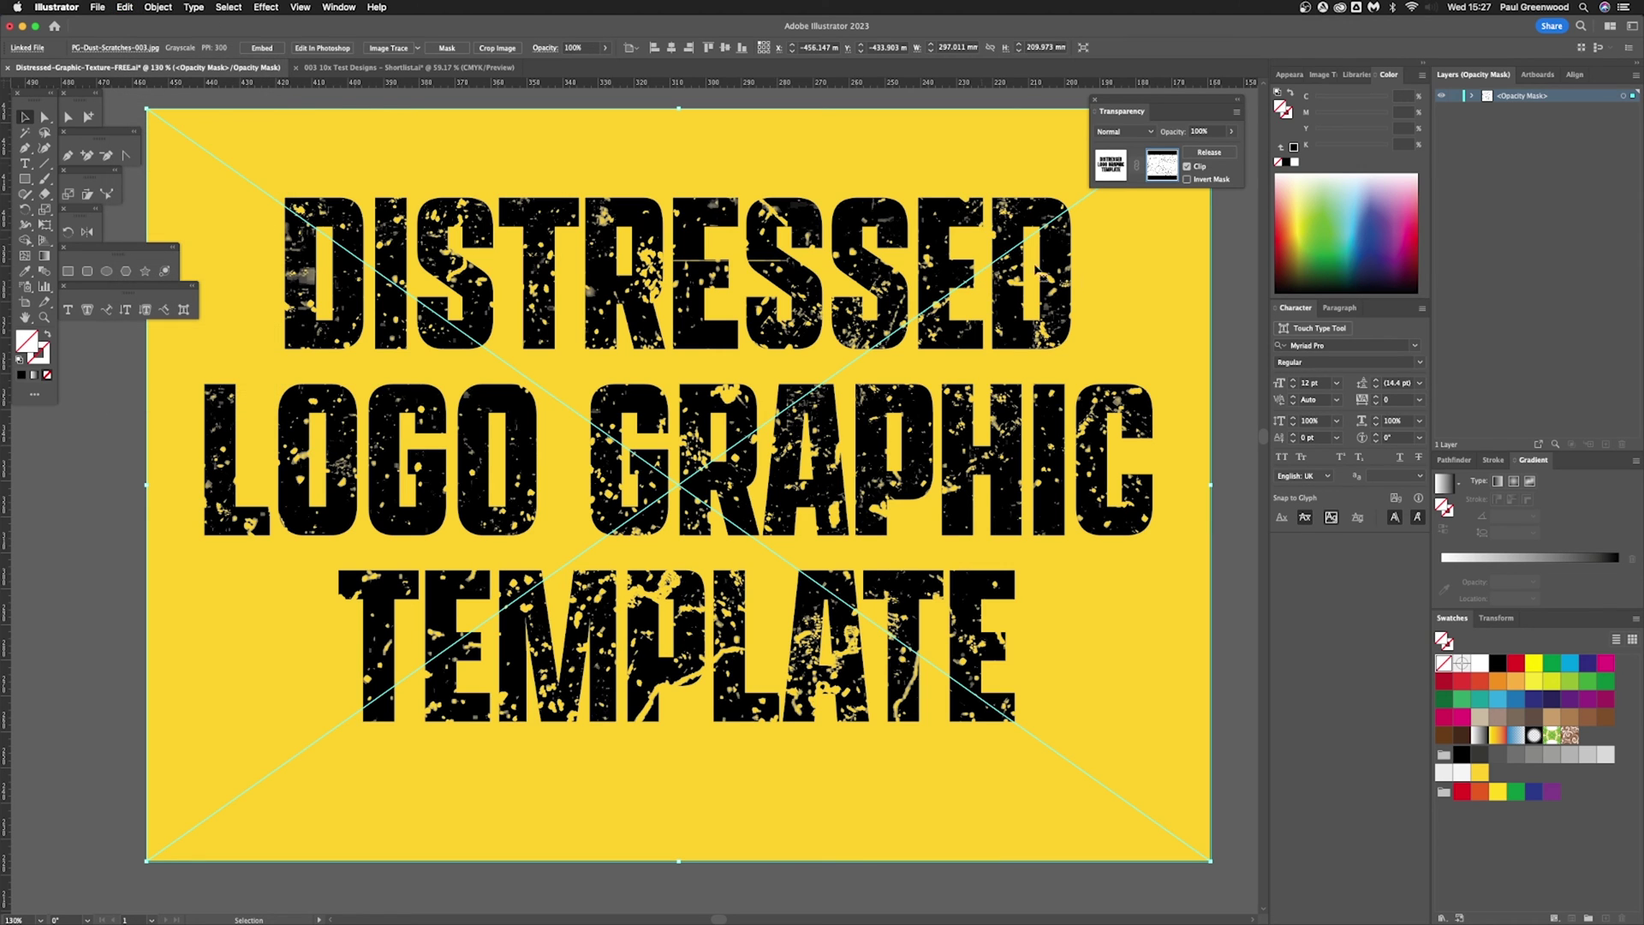
pyautogui.click(1242, 266)
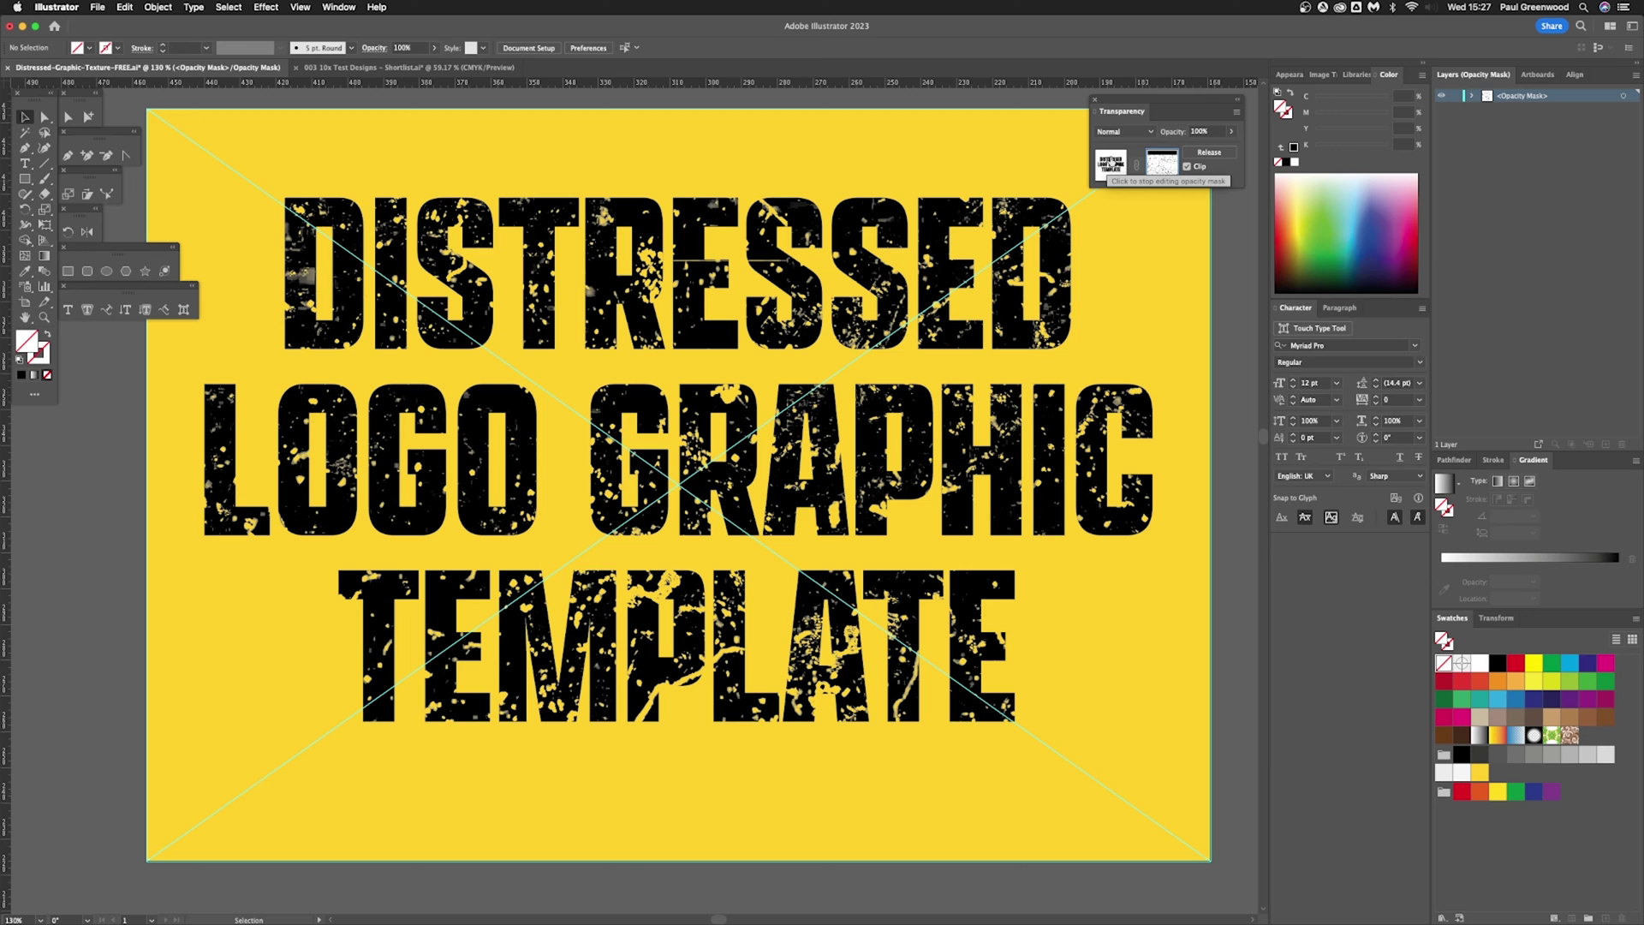
# Step: Exit the mask and fill the distressed text teal, after trying red, yellow and green
pyautogui.click(1111, 164)
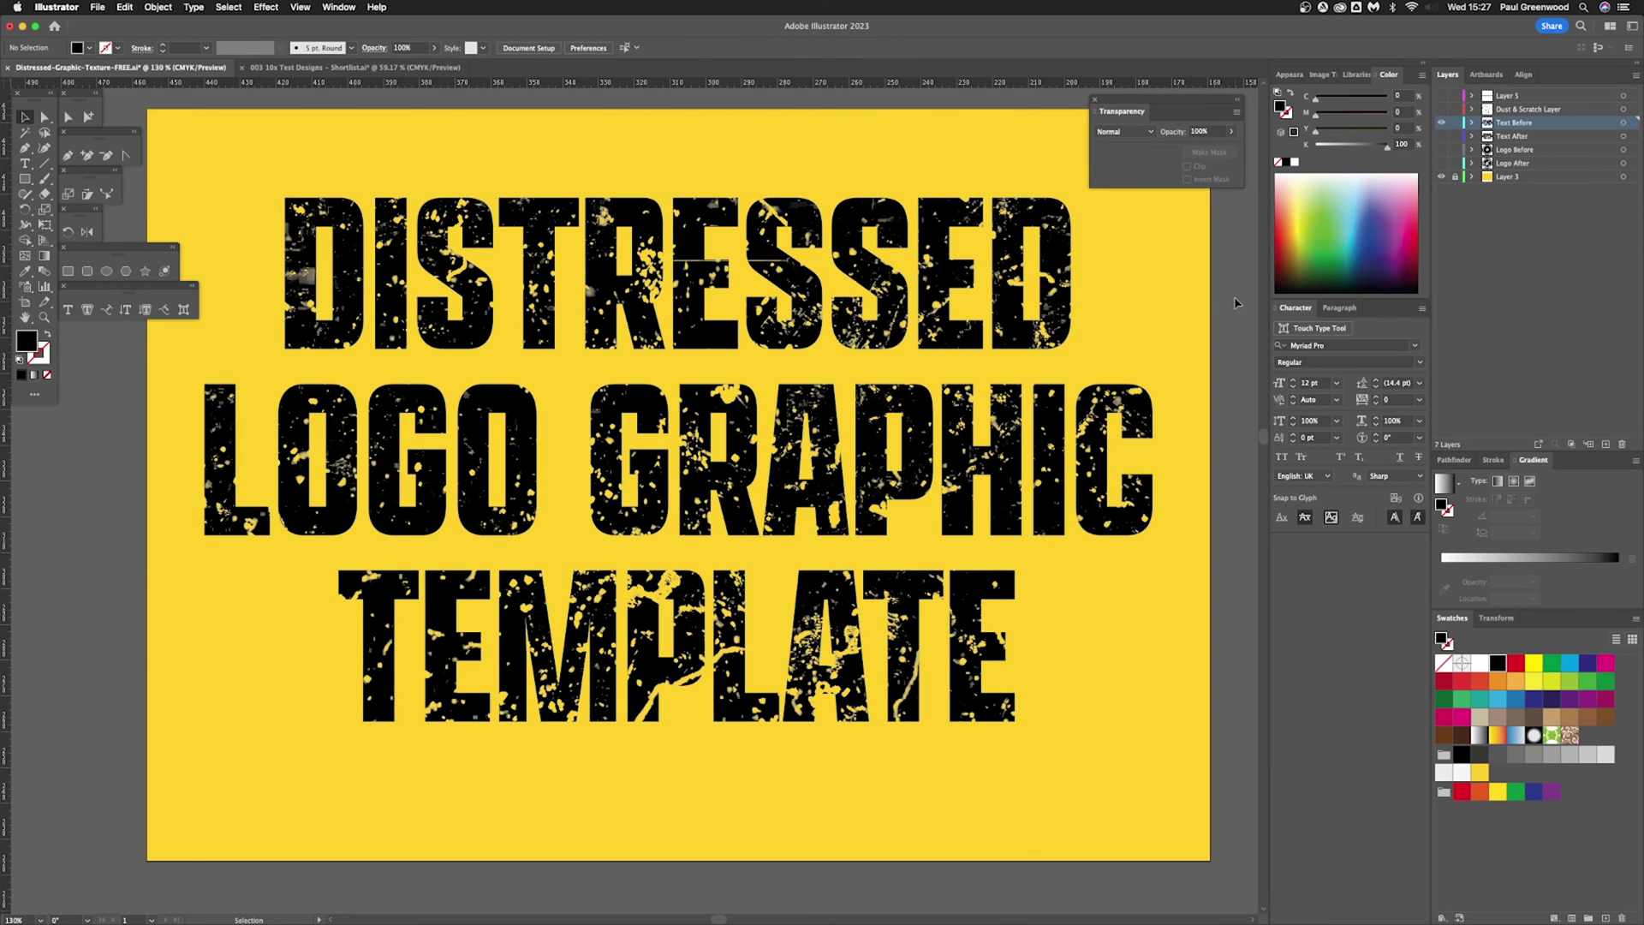
pyautogui.click(869, 228)
pyautogui.click(1531, 660)
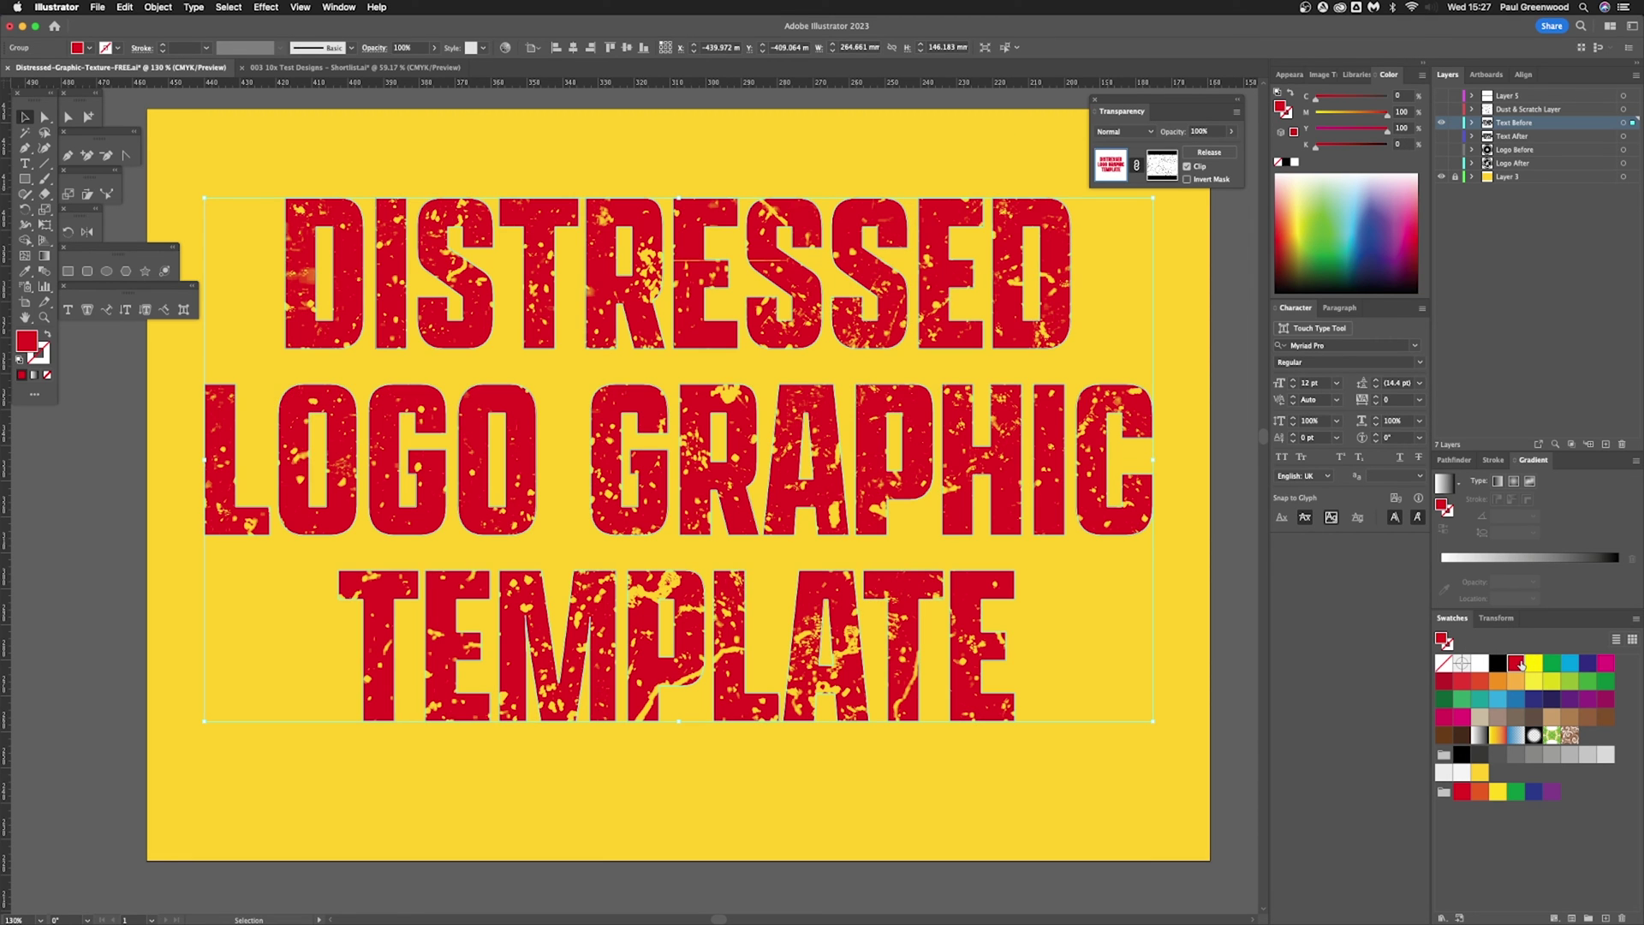
pyautogui.click(1534, 685)
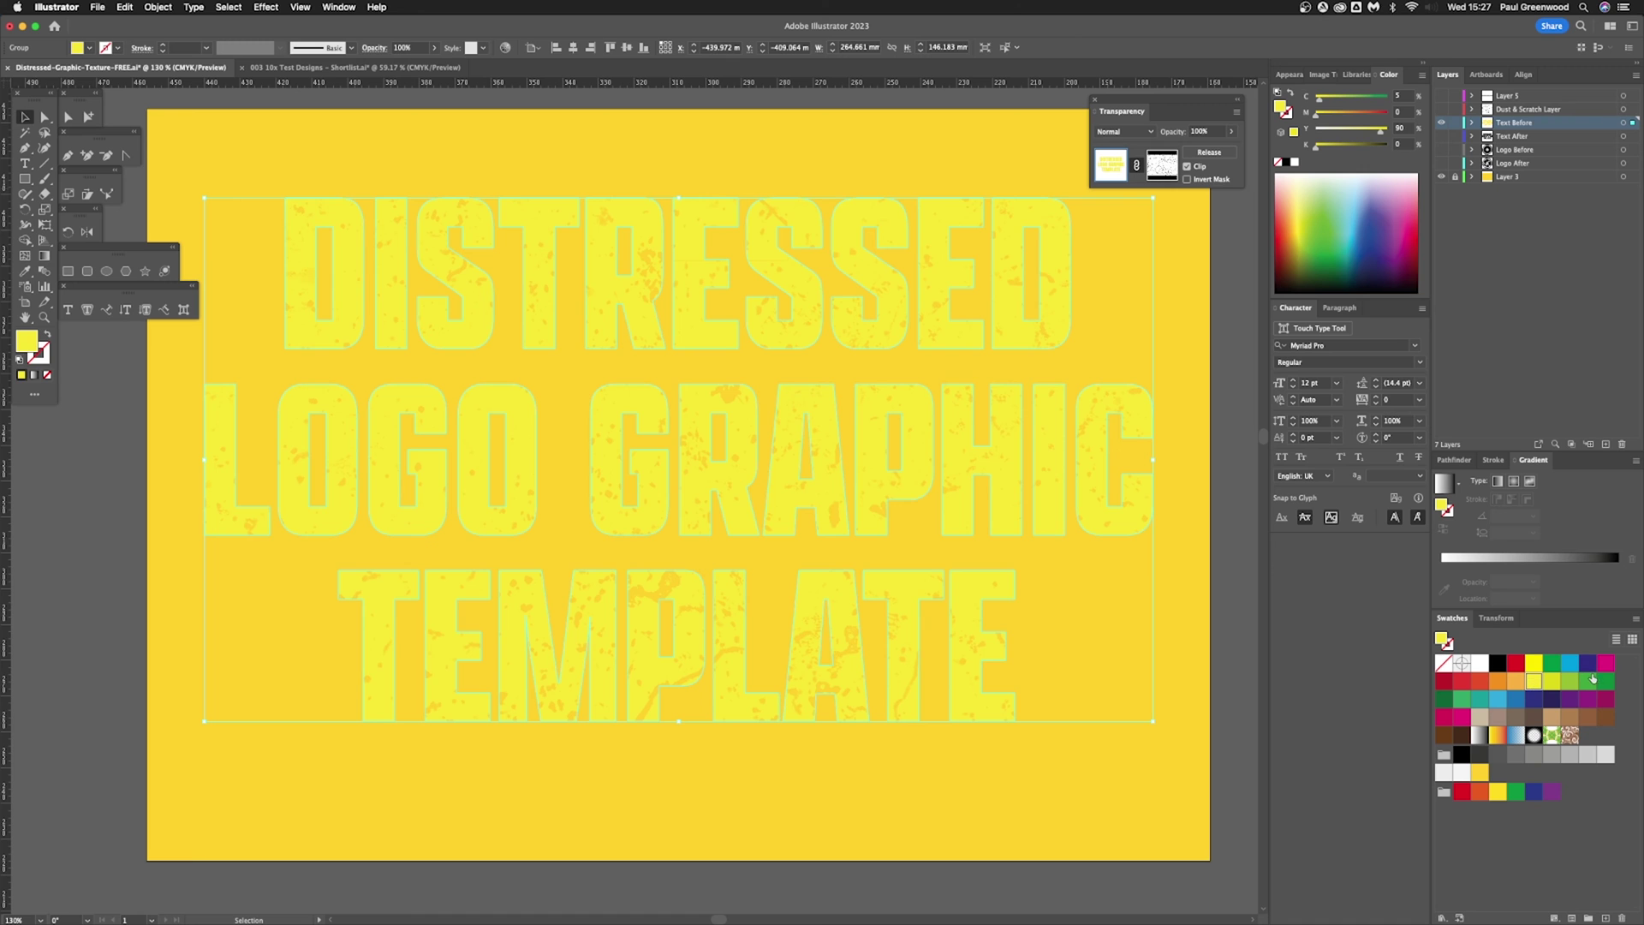
pyautogui.click(1606, 681)
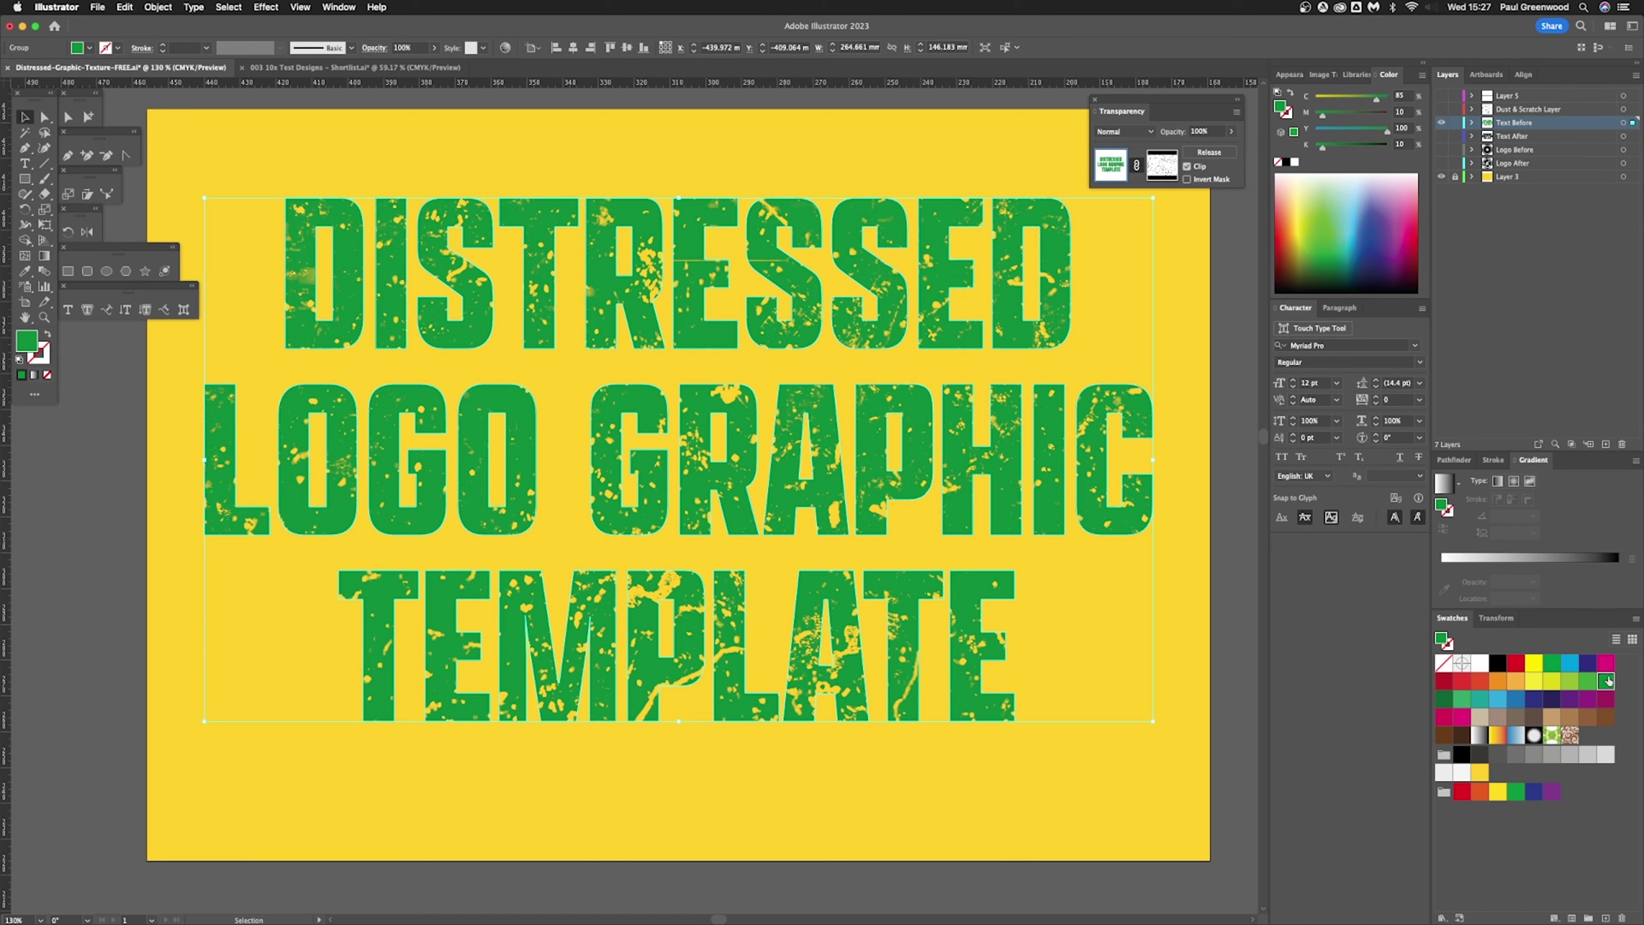
pyautogui.click(1478, 698)
# Step: Fill the Layer 3 background rectangle solid yellow, after trying gradient, red and orange fills
pyautogui.click(1516, 177)
pyautogui.click(1190, 270)
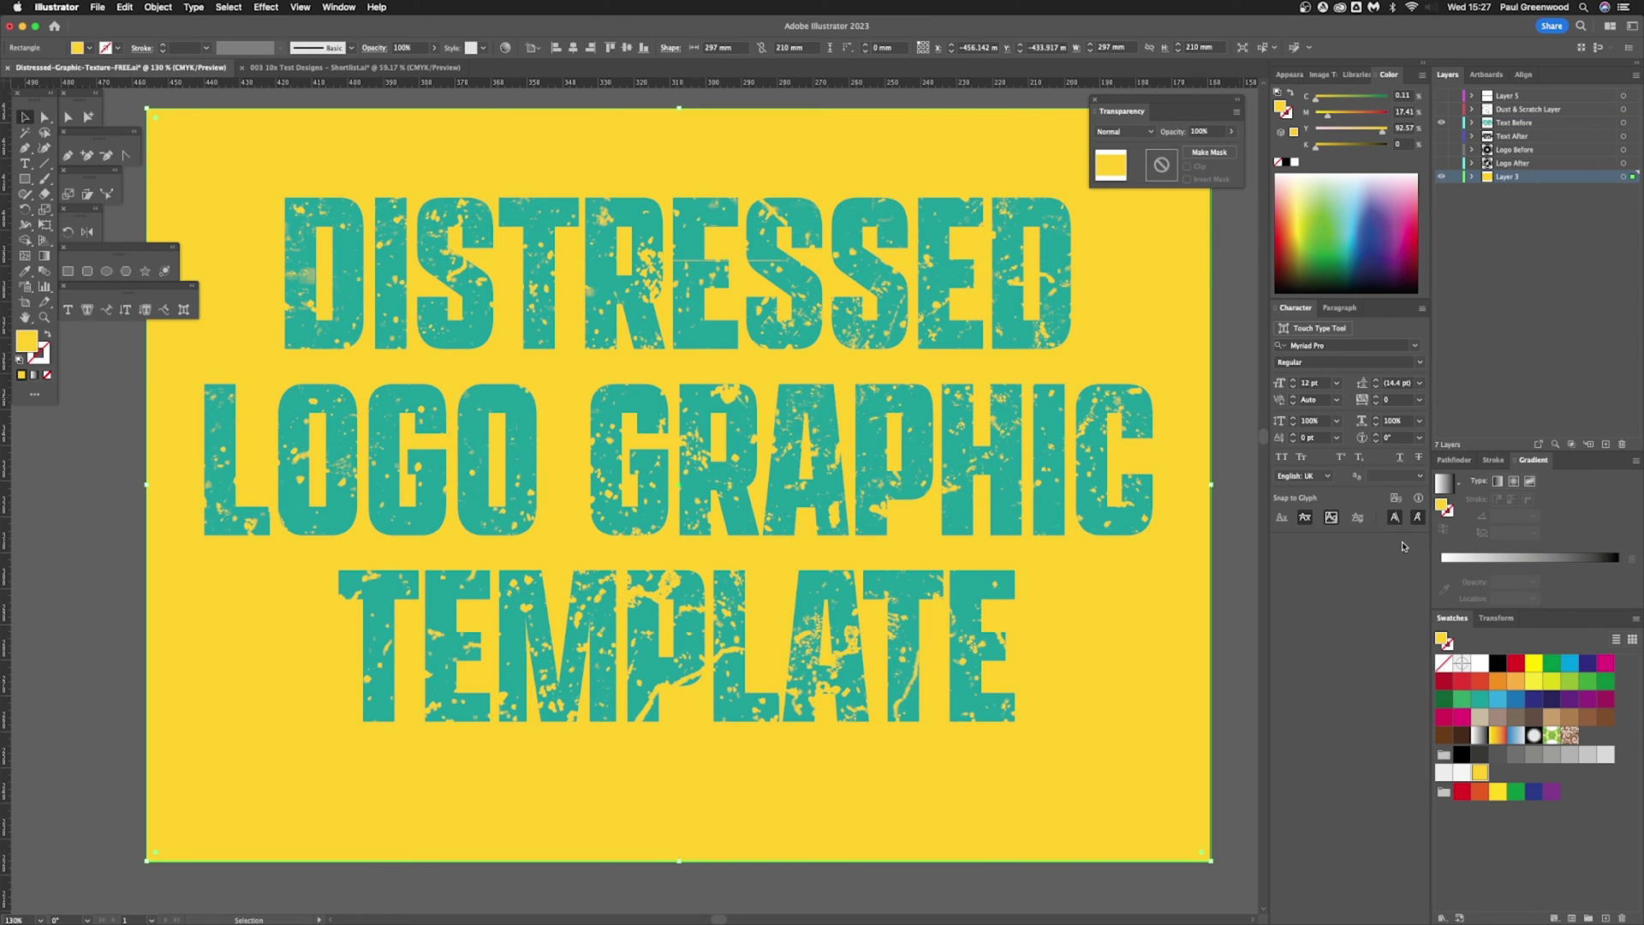
pyautogui.click(1497, 735)
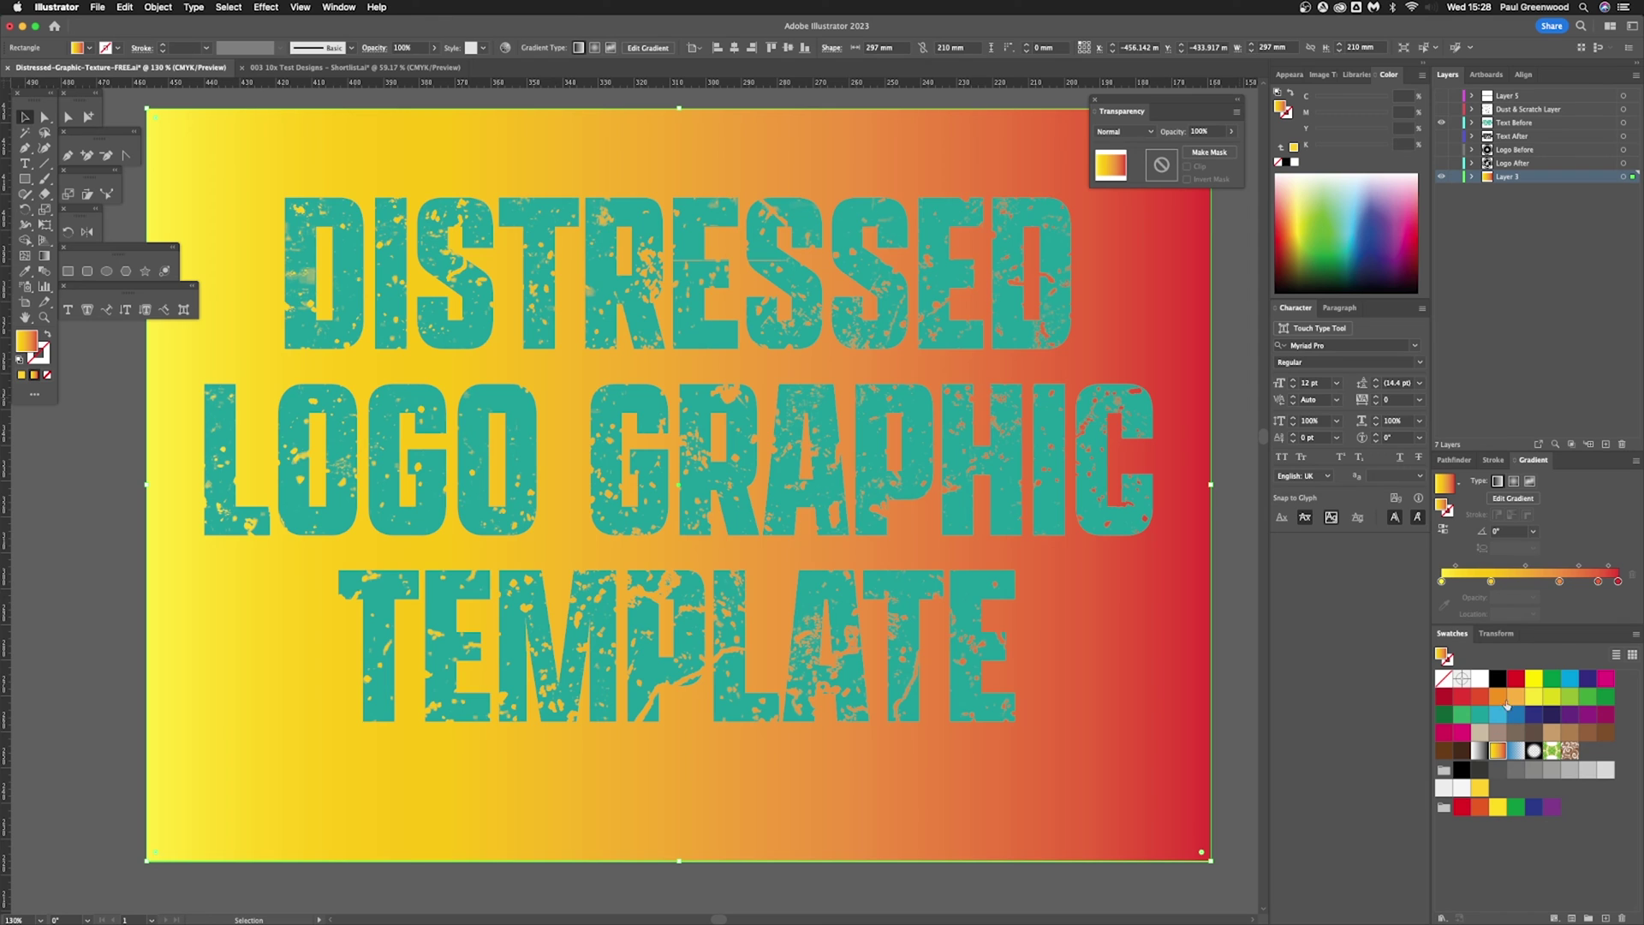
pyautogui.click(1516, 678)
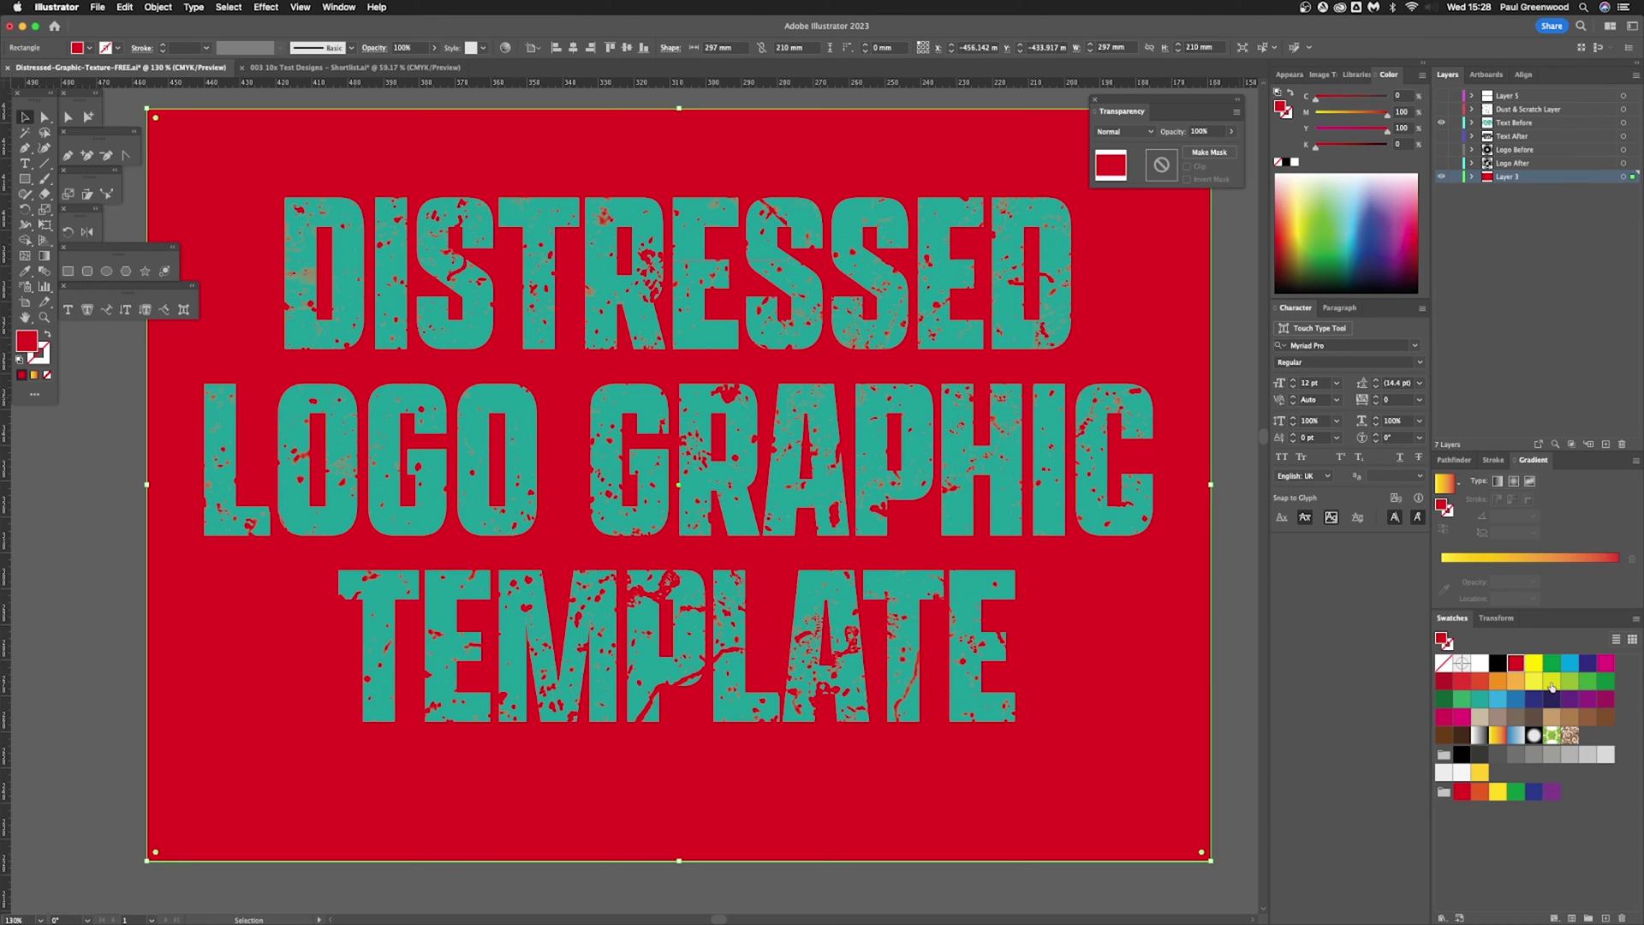
pyautogui.click(1516, 681)
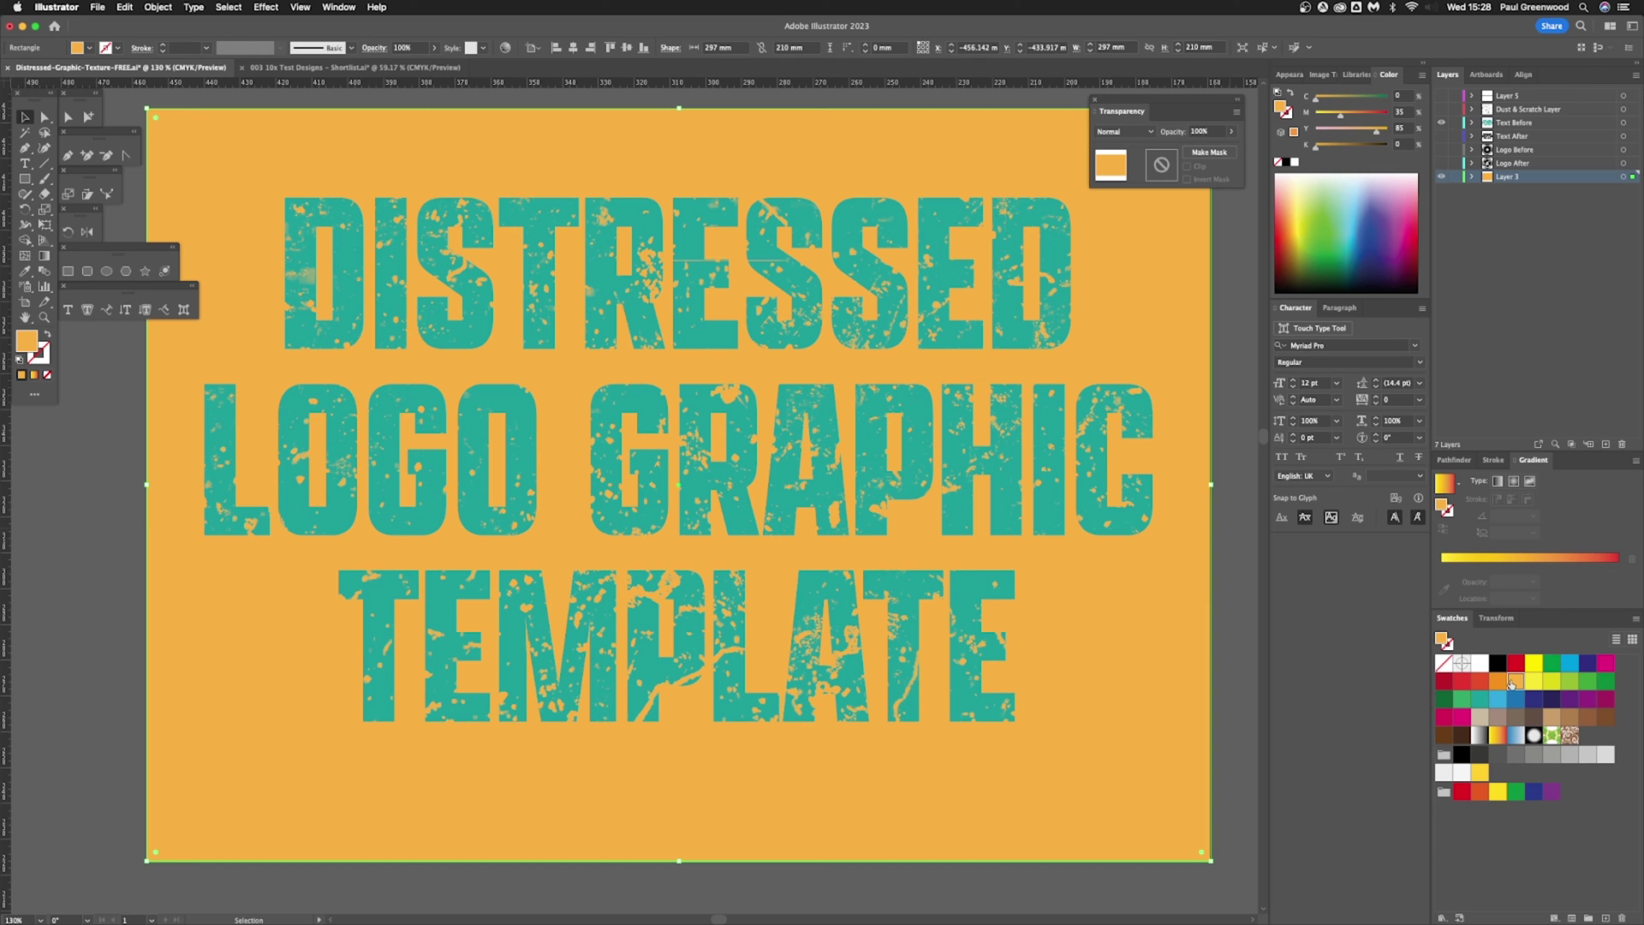
pyautogui.click(1479, 772)
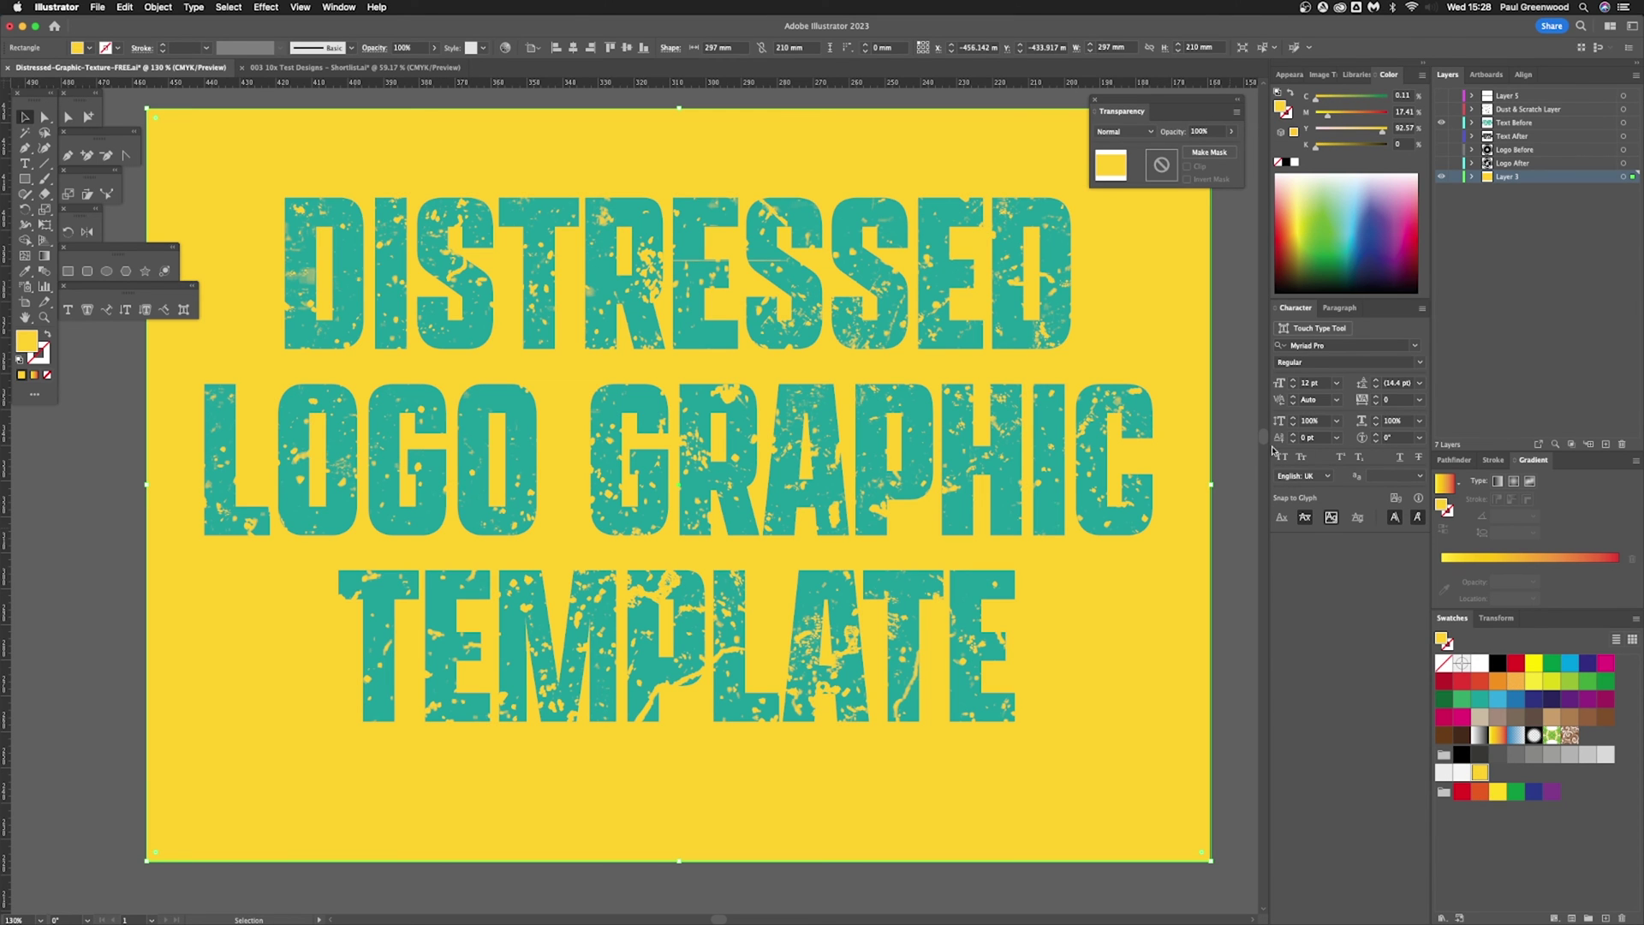
pyautogui.click(1244, 448)
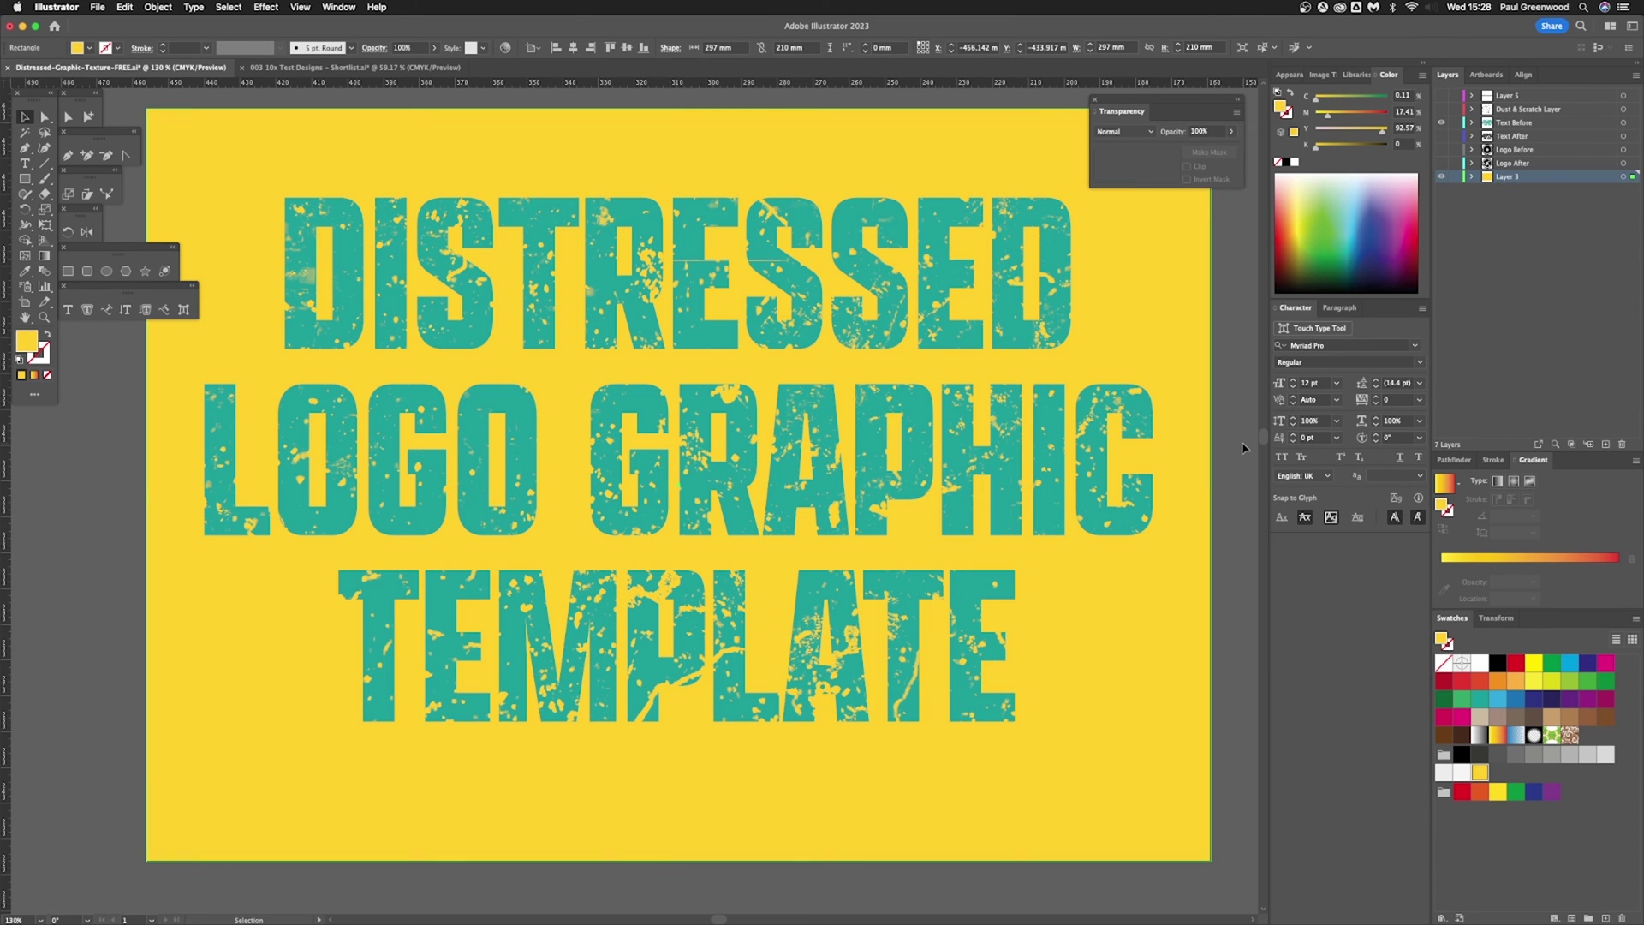
pyautogui.click(1063, 291)
# Step: Hide the Text Before layer, then briefly show and select the vinyl logo before hiding it
pyautogui.click(1441, 122)
pyautogui.click(1575, 151)
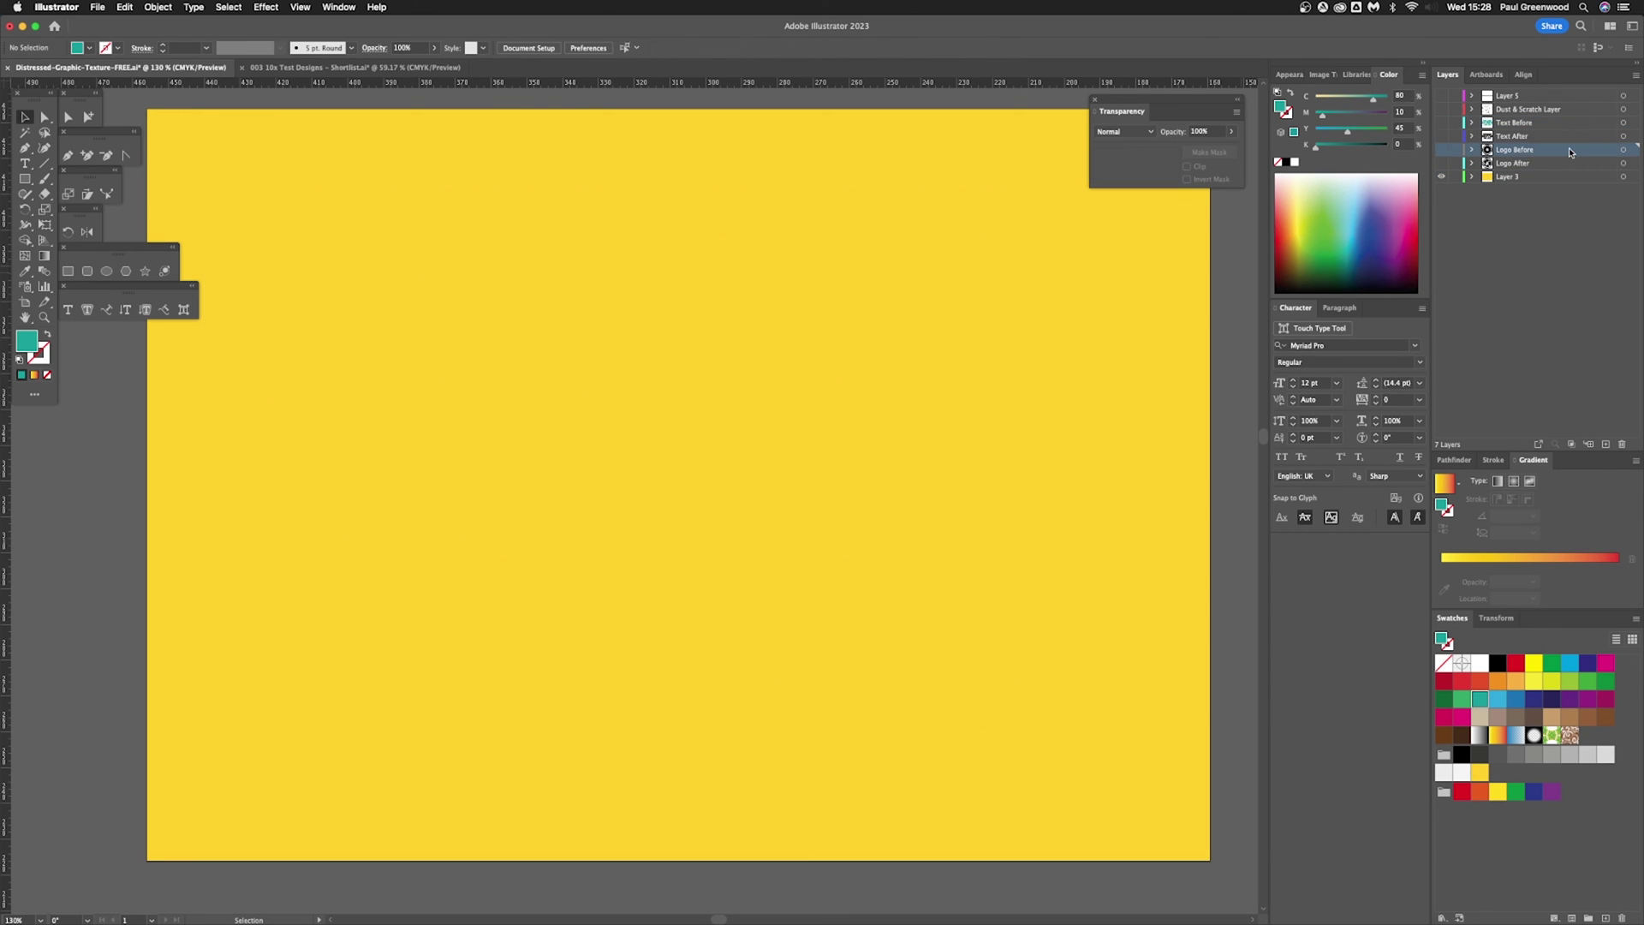
pyautogui.click(1441, 149)
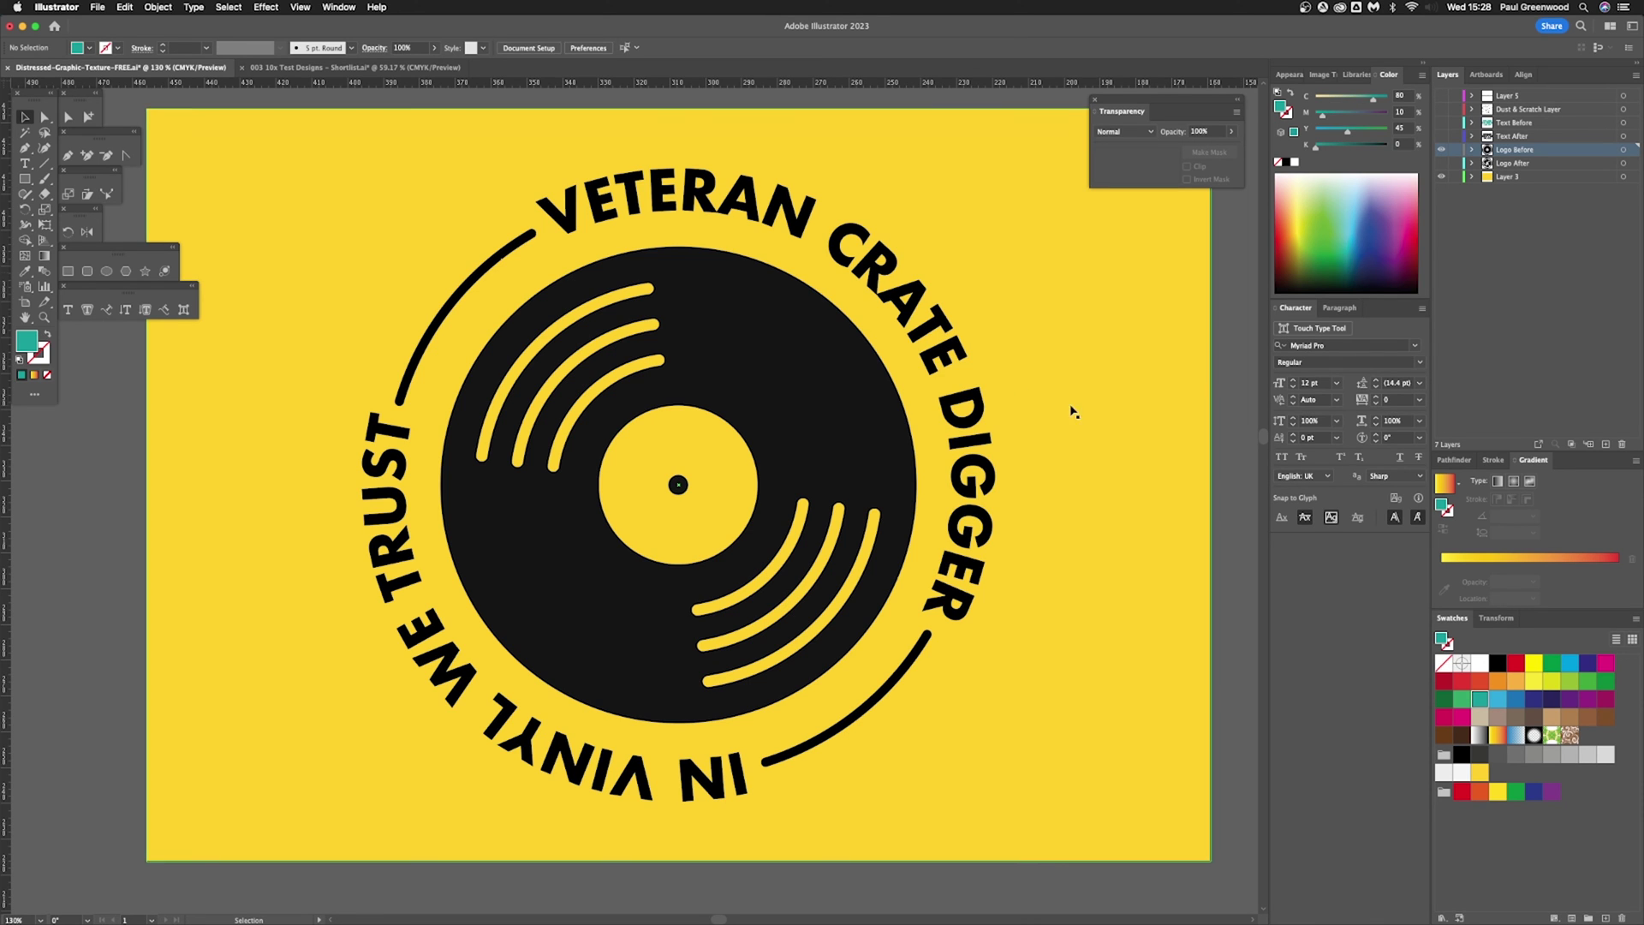
pyautogui.click(792, 383)
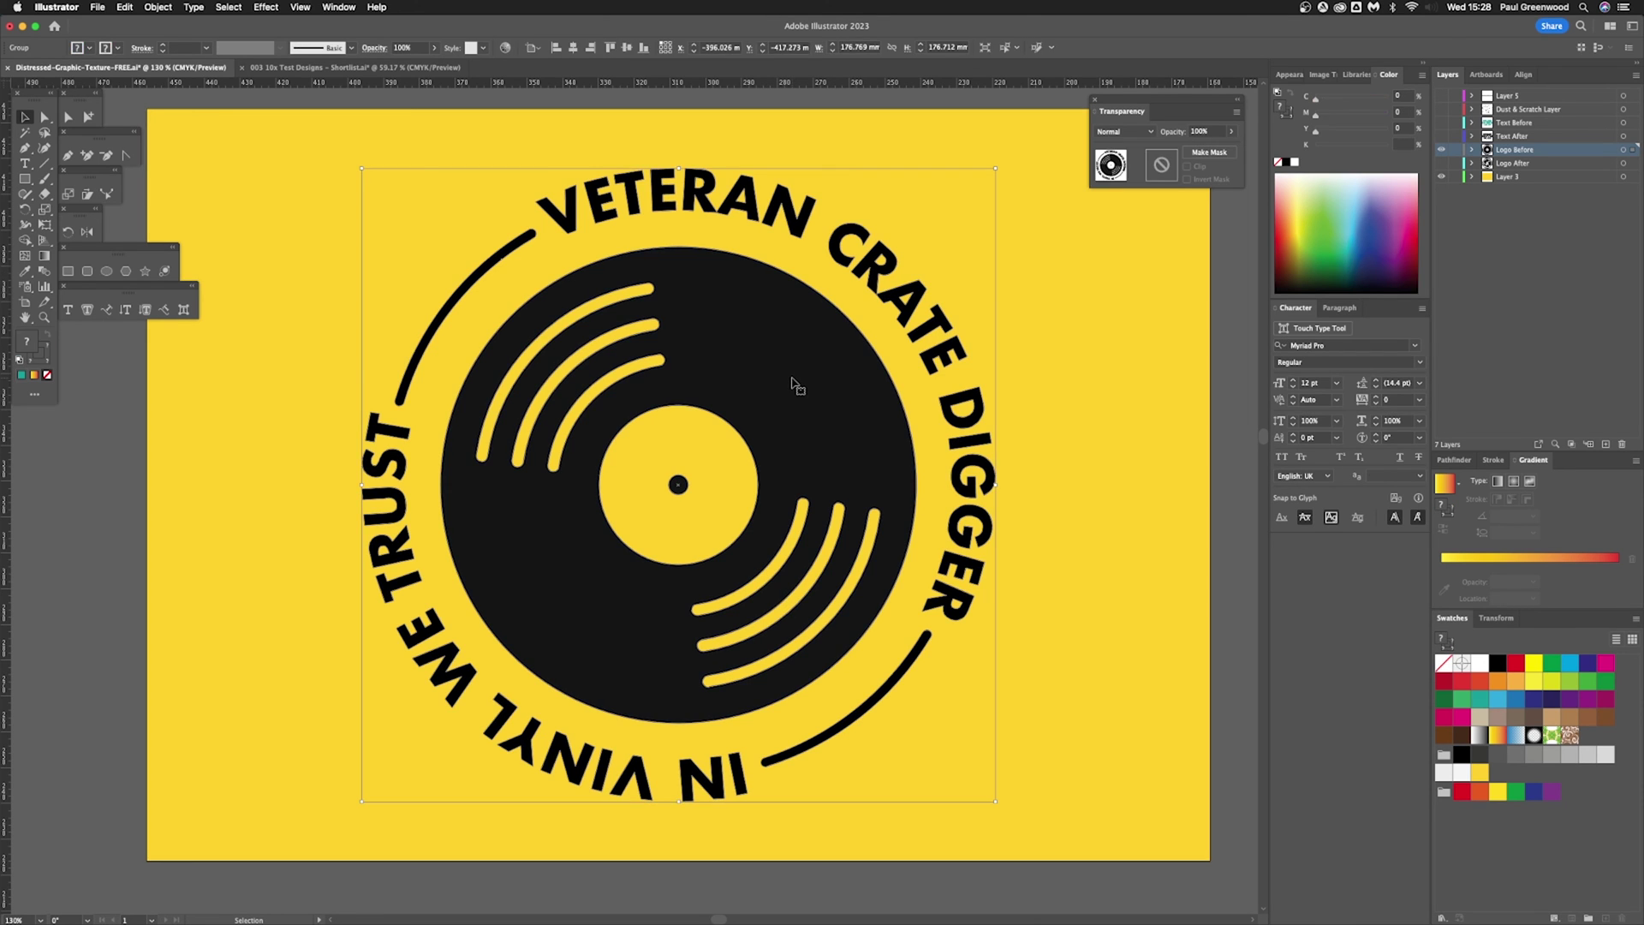
pyautogui.click(1440, 150)
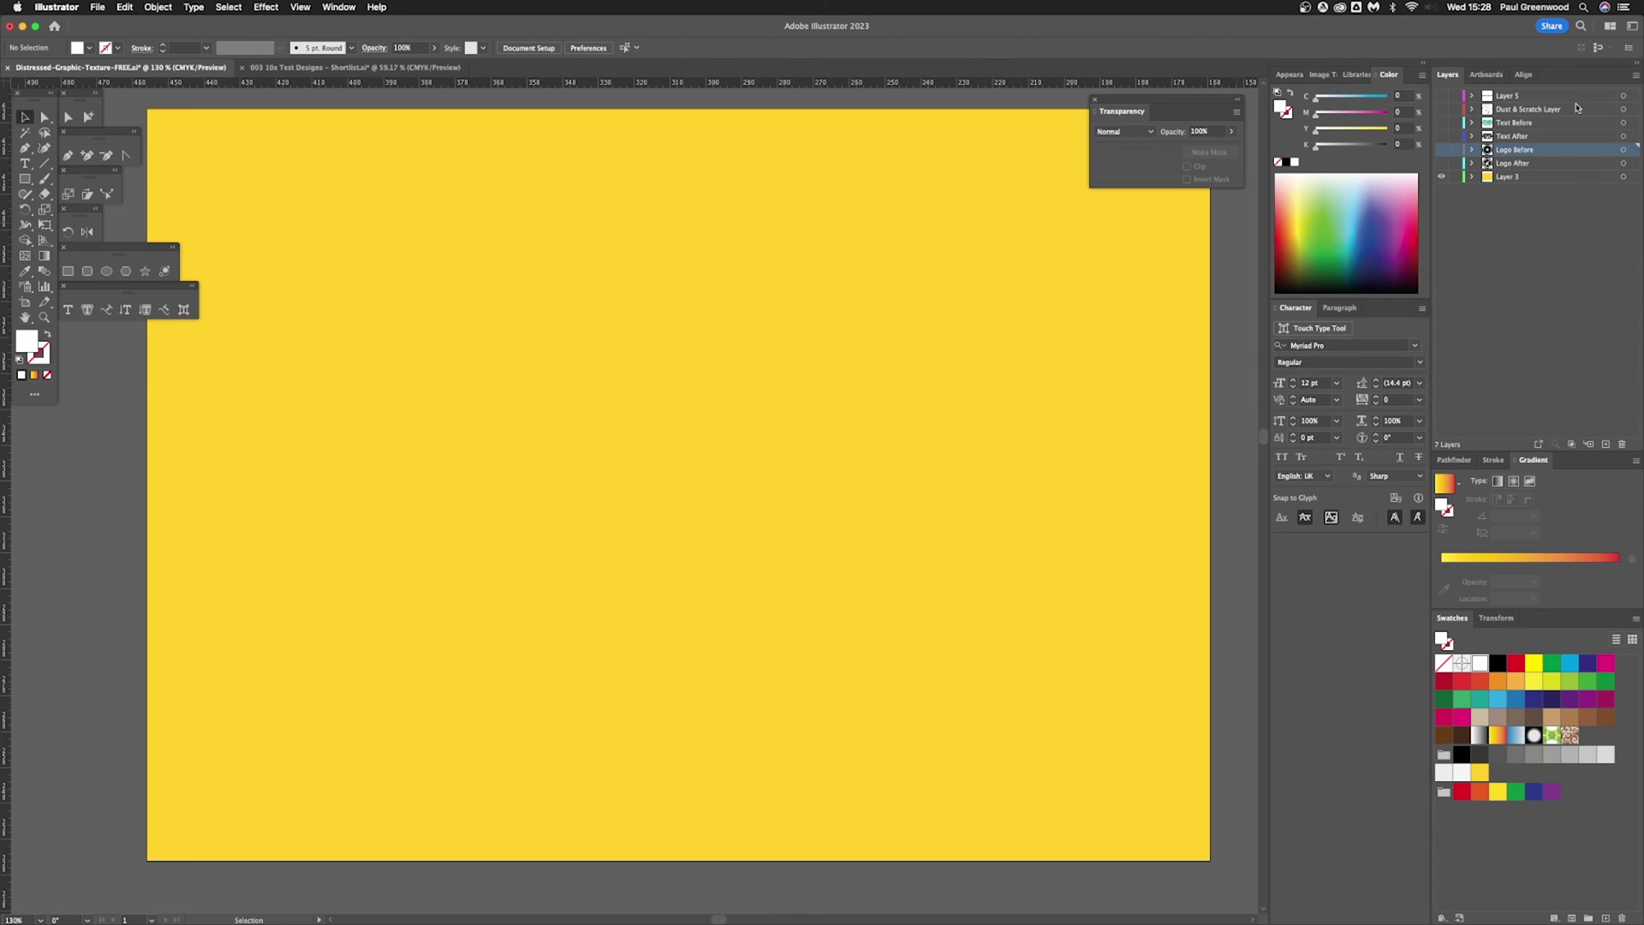
# Step: Show the Dust & Scratch Layer and select its texture image
pyautogui.click(1440, 110)
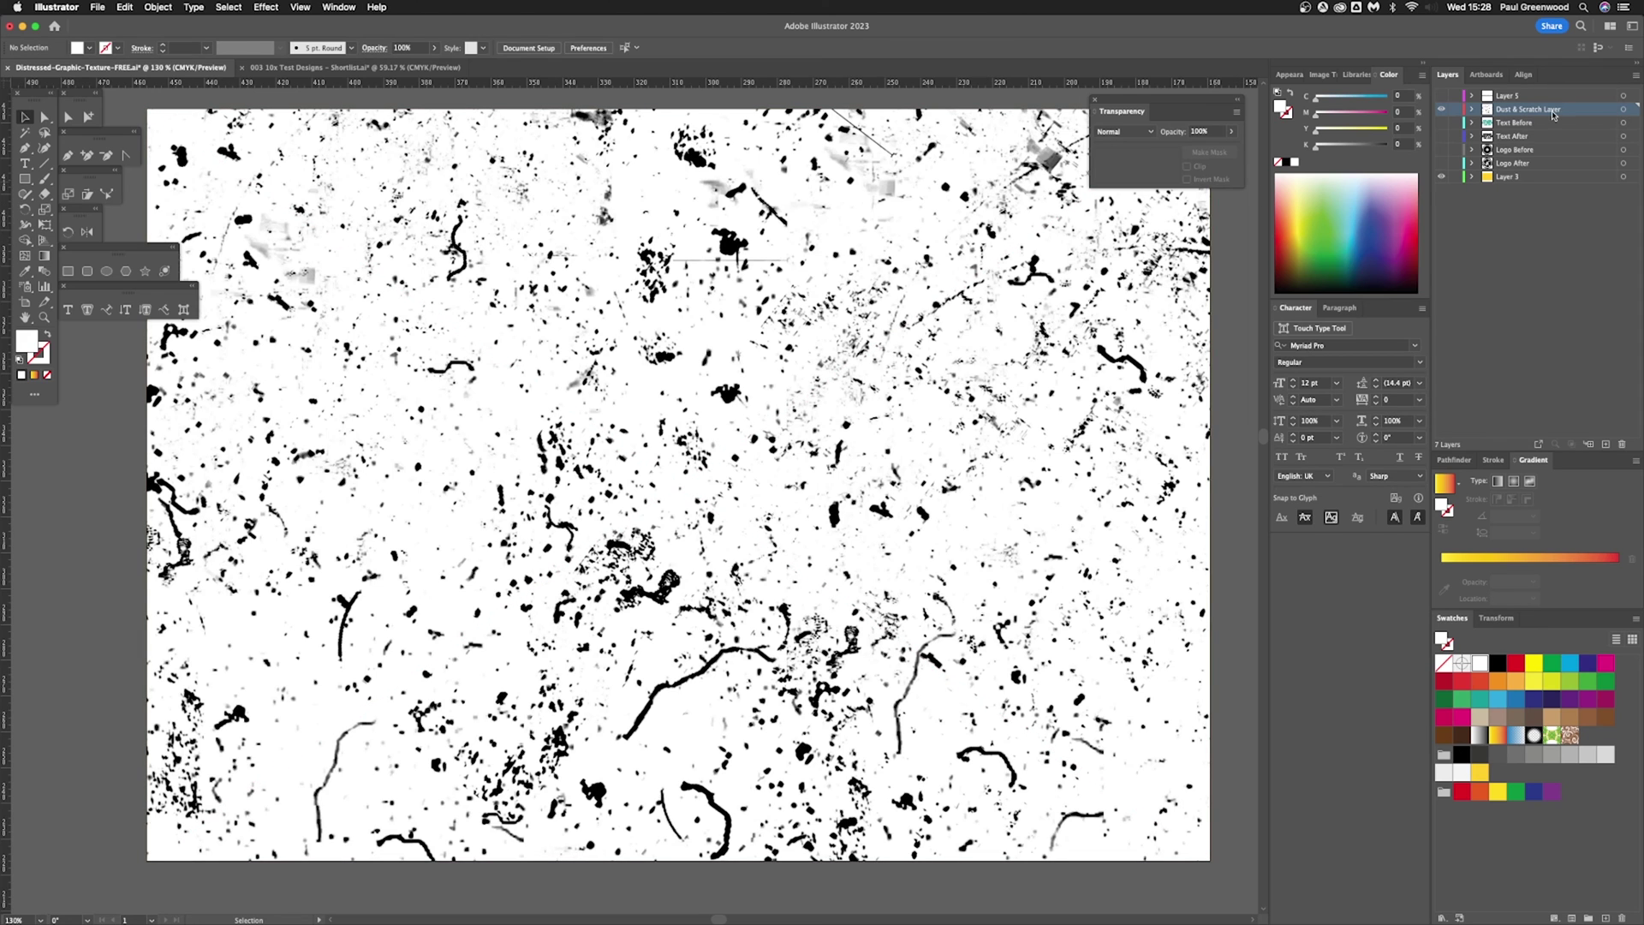
pyautogui.click(865, 235)
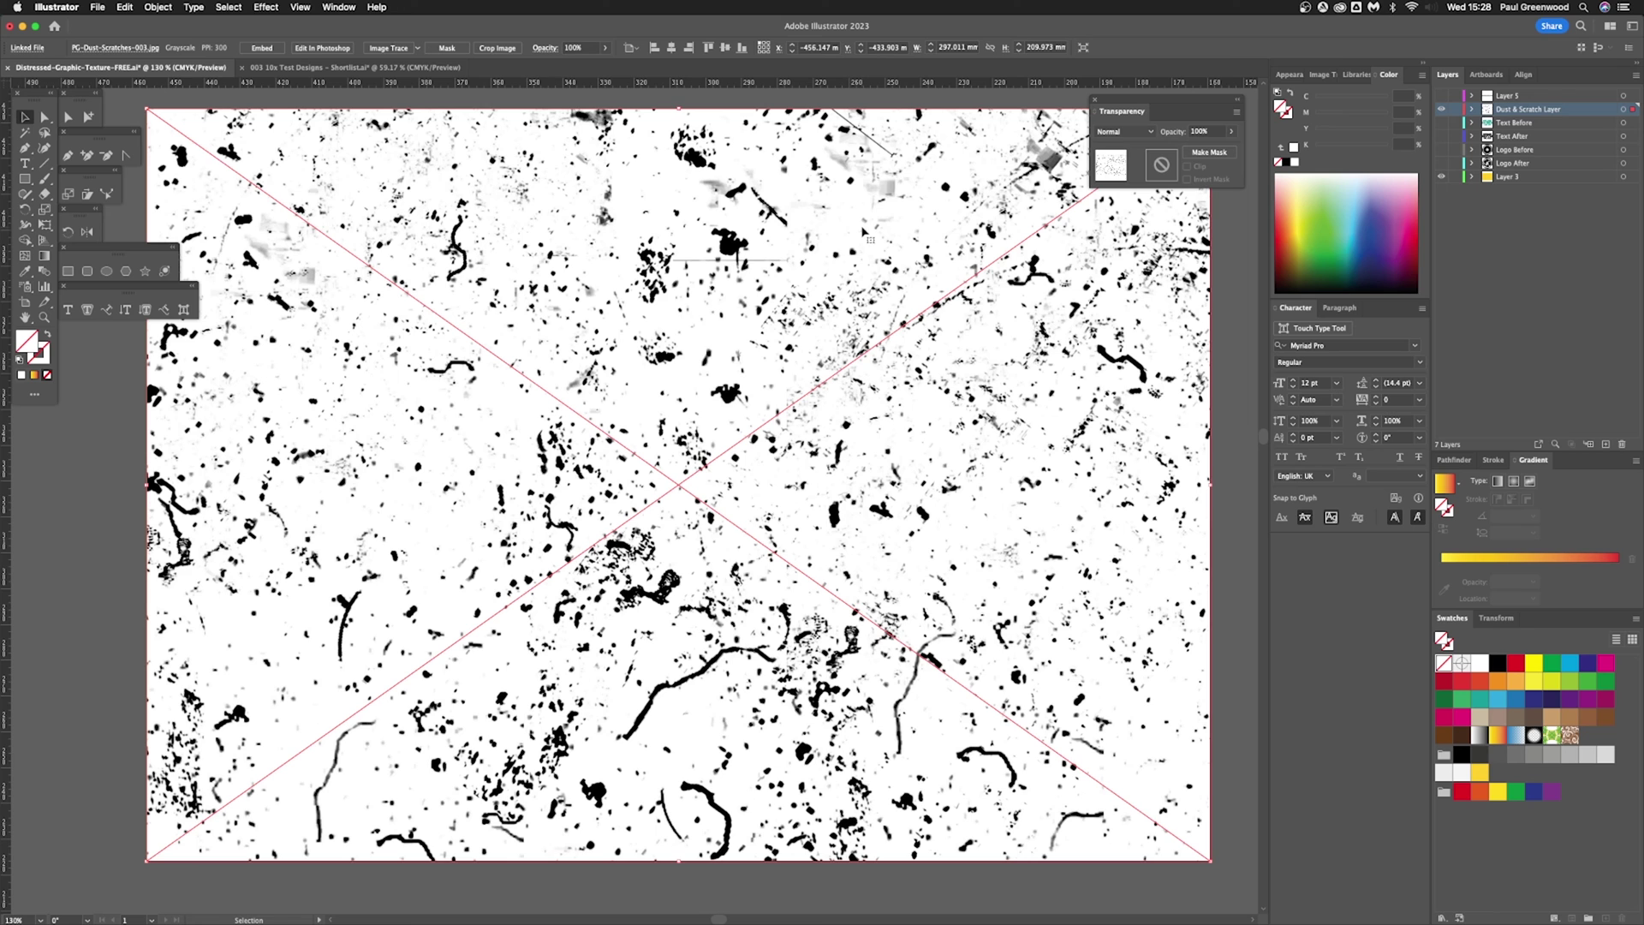
pyautogui.click(1545, 264)
# Step: Hide the texture, select the vinyl logo, and paste the dust texture into a new opacity mask
pyautogui.click(1440, 110)
pyautogui.click(1569, 151)
pyautogui.click(1441, 150)
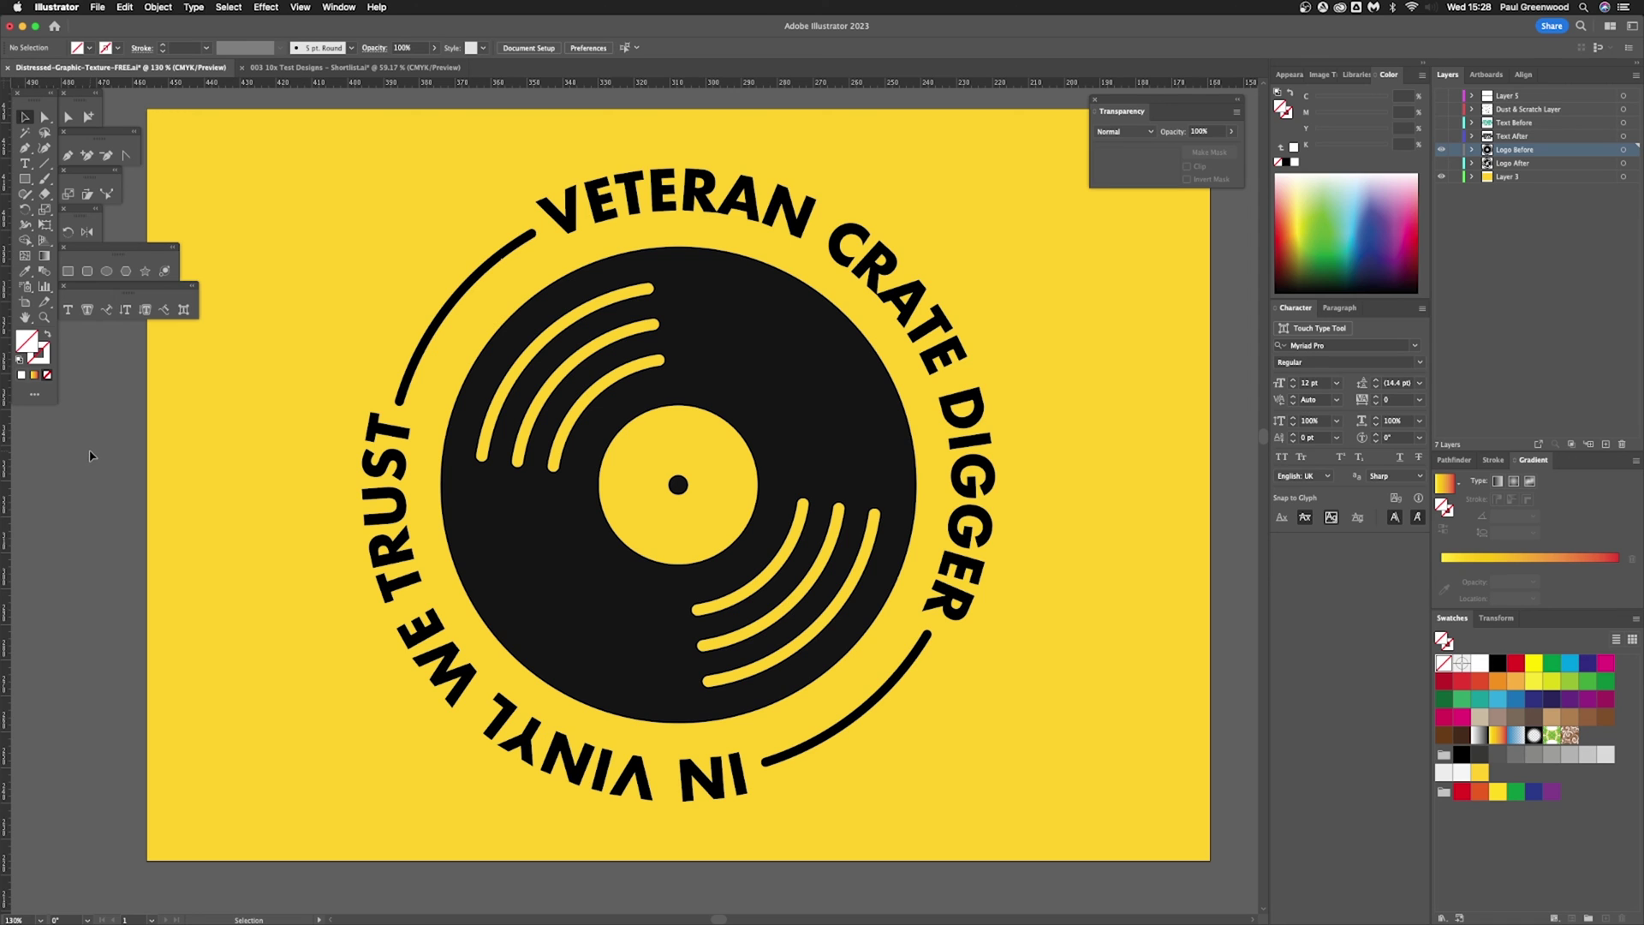
pyautogui.click(788, 331)
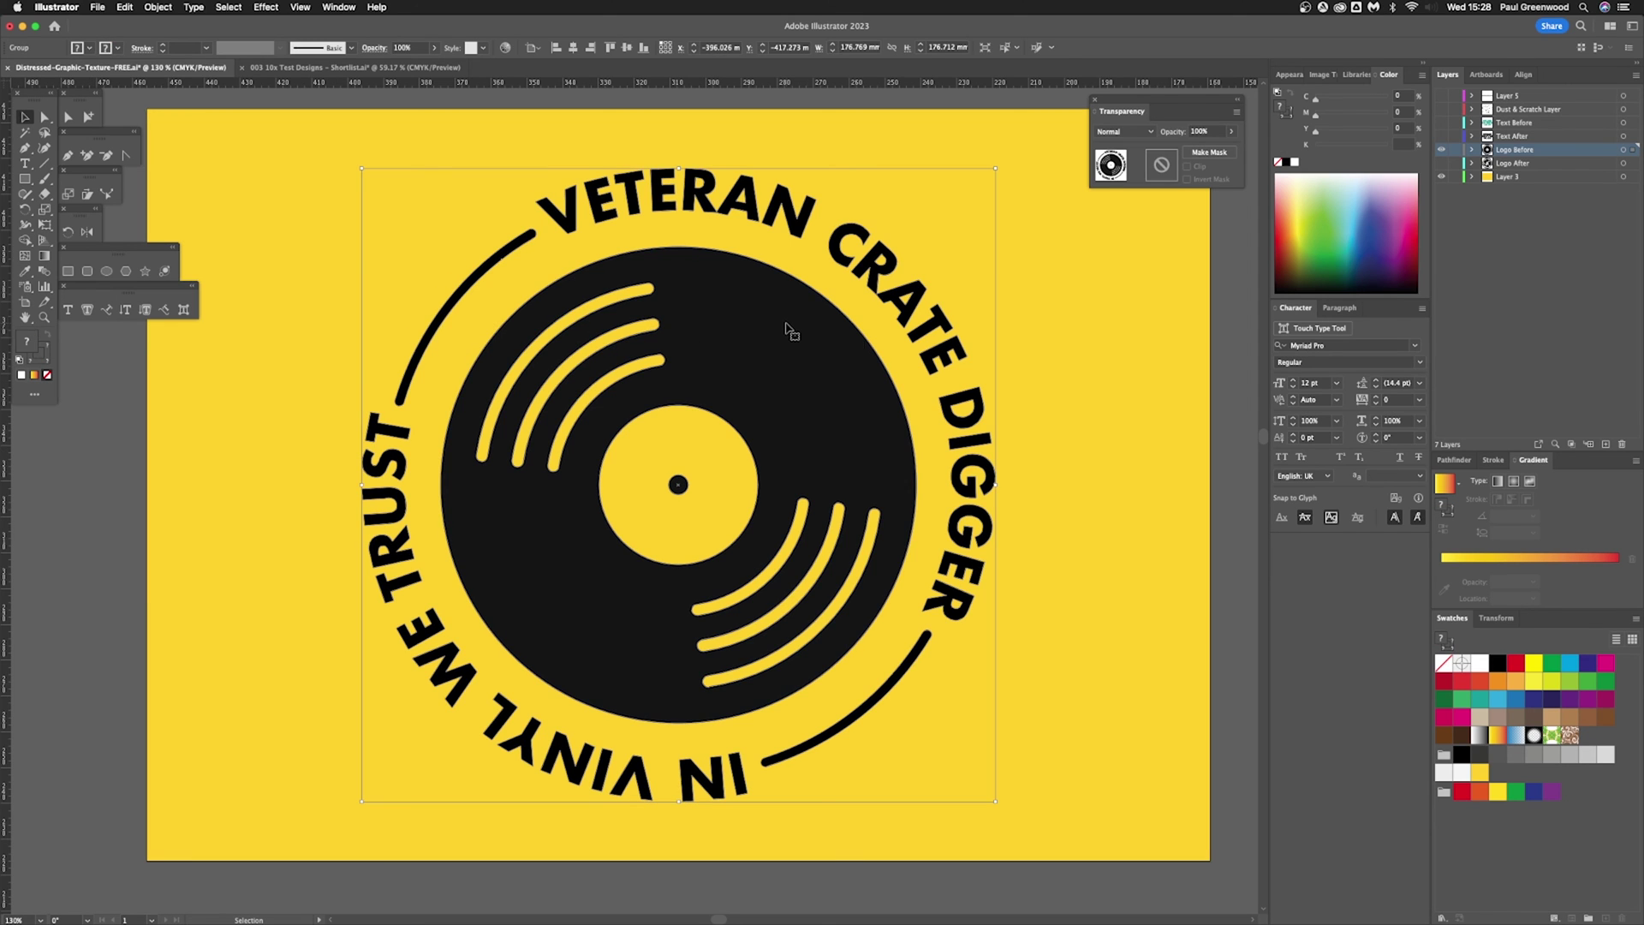
pyautogui.doubleClick(1165, 167)
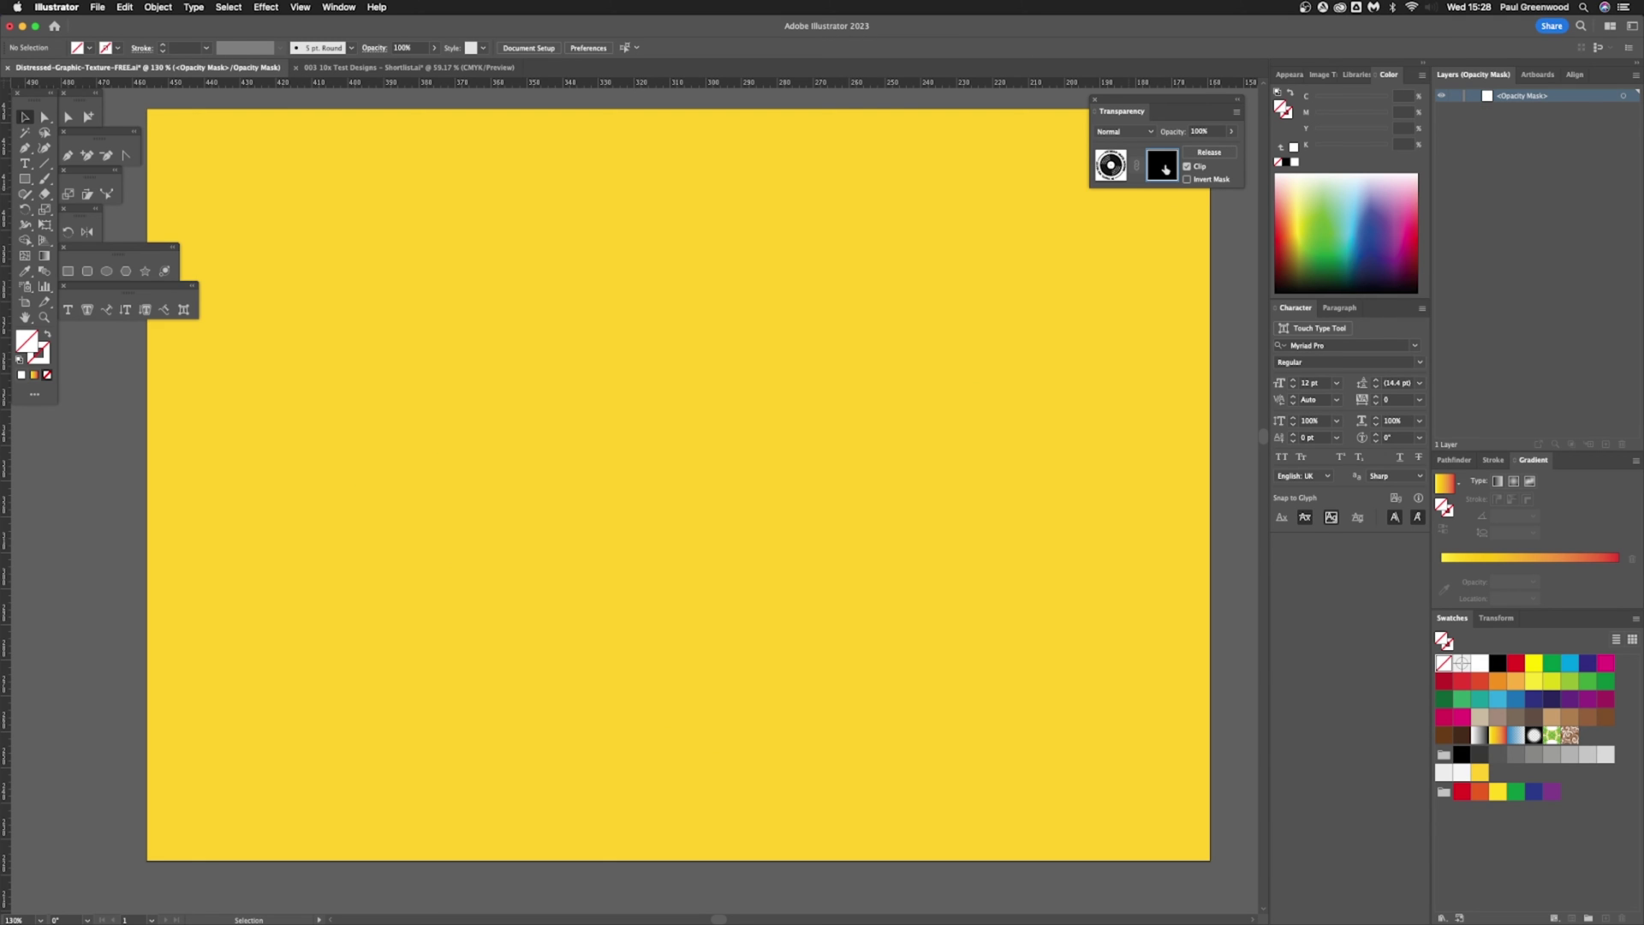
pyautogui.press('super+f')
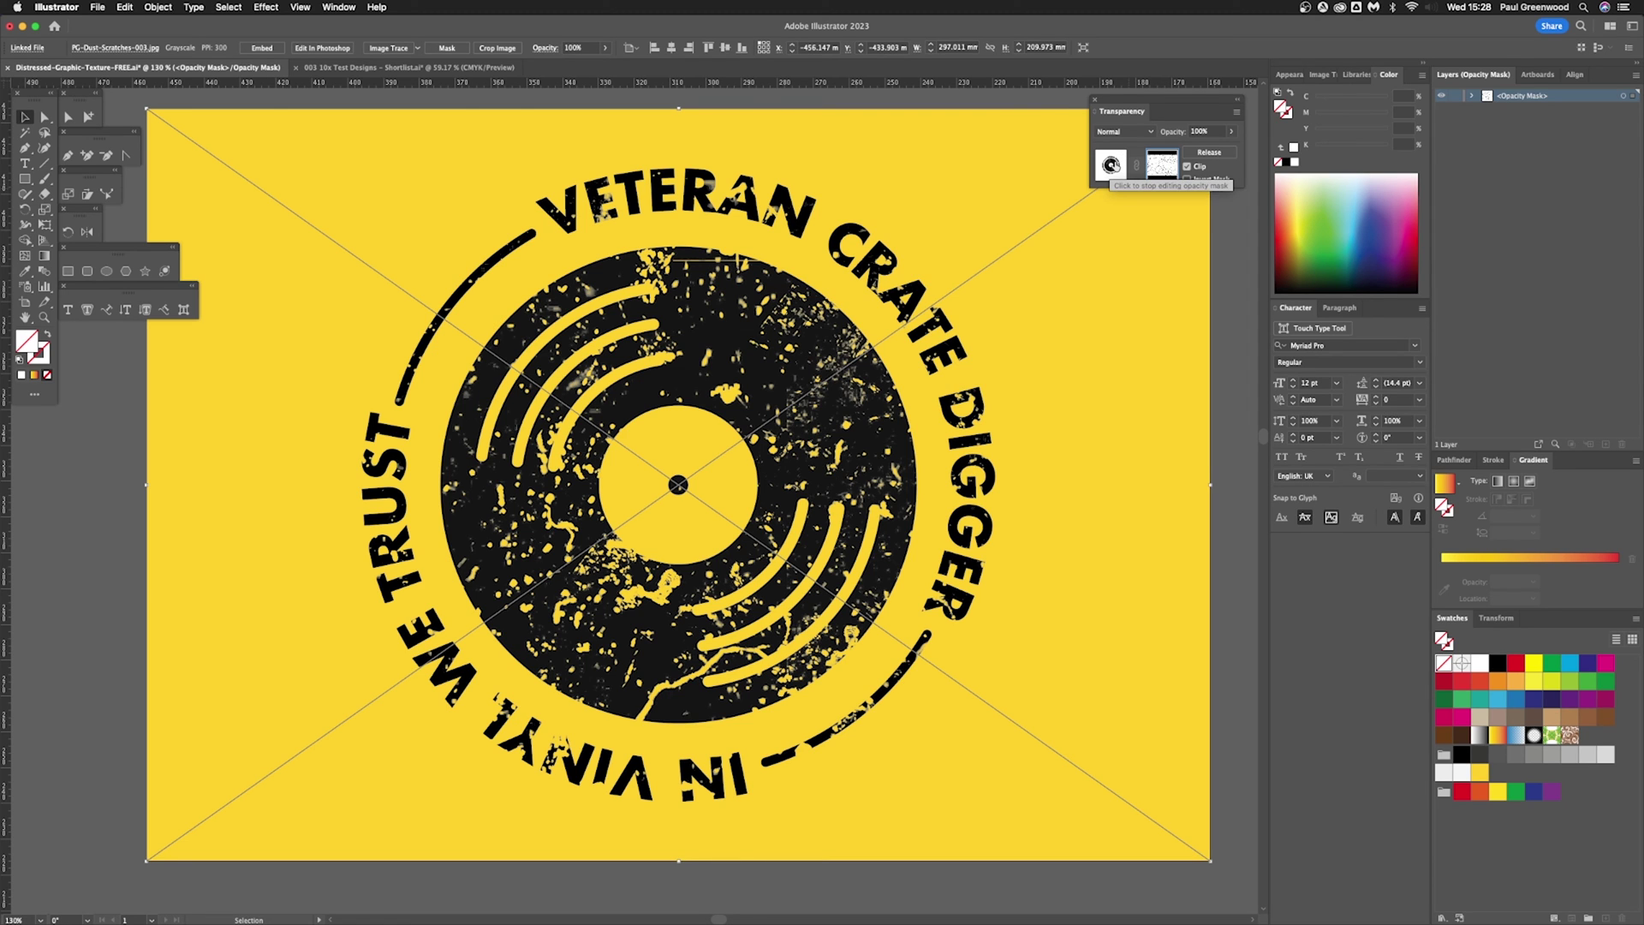
# Step: Exit the mask, fill the distressed logo magenta and the background rectangle black
pyautogui.click(1111, 165)
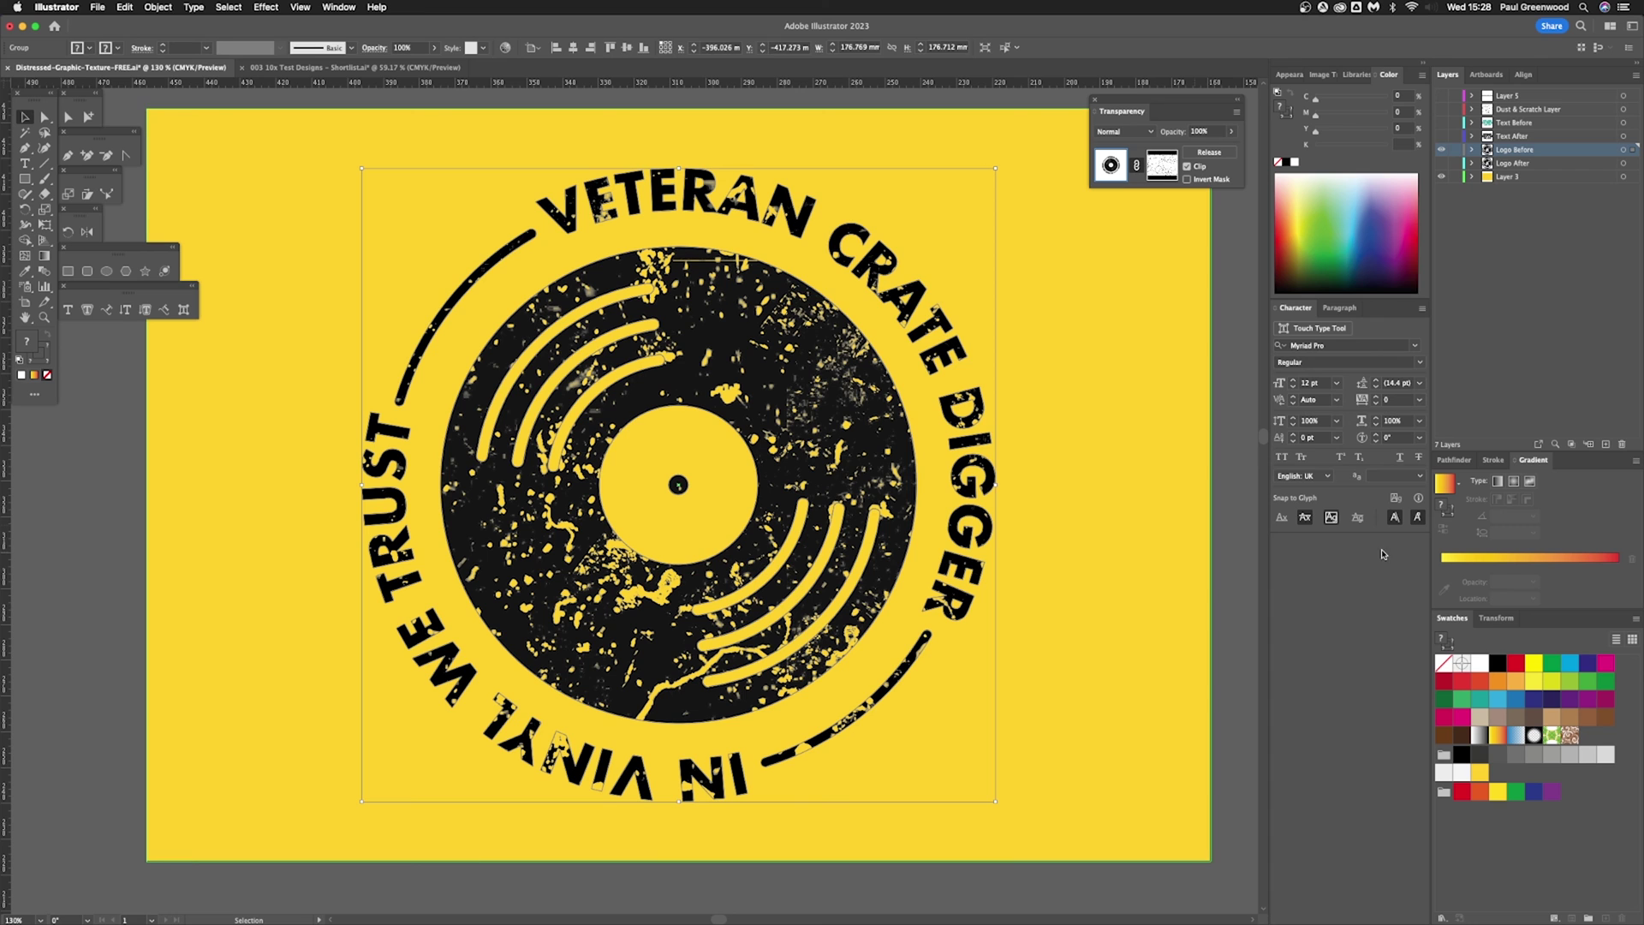
pyautogui.click(1445, 717)
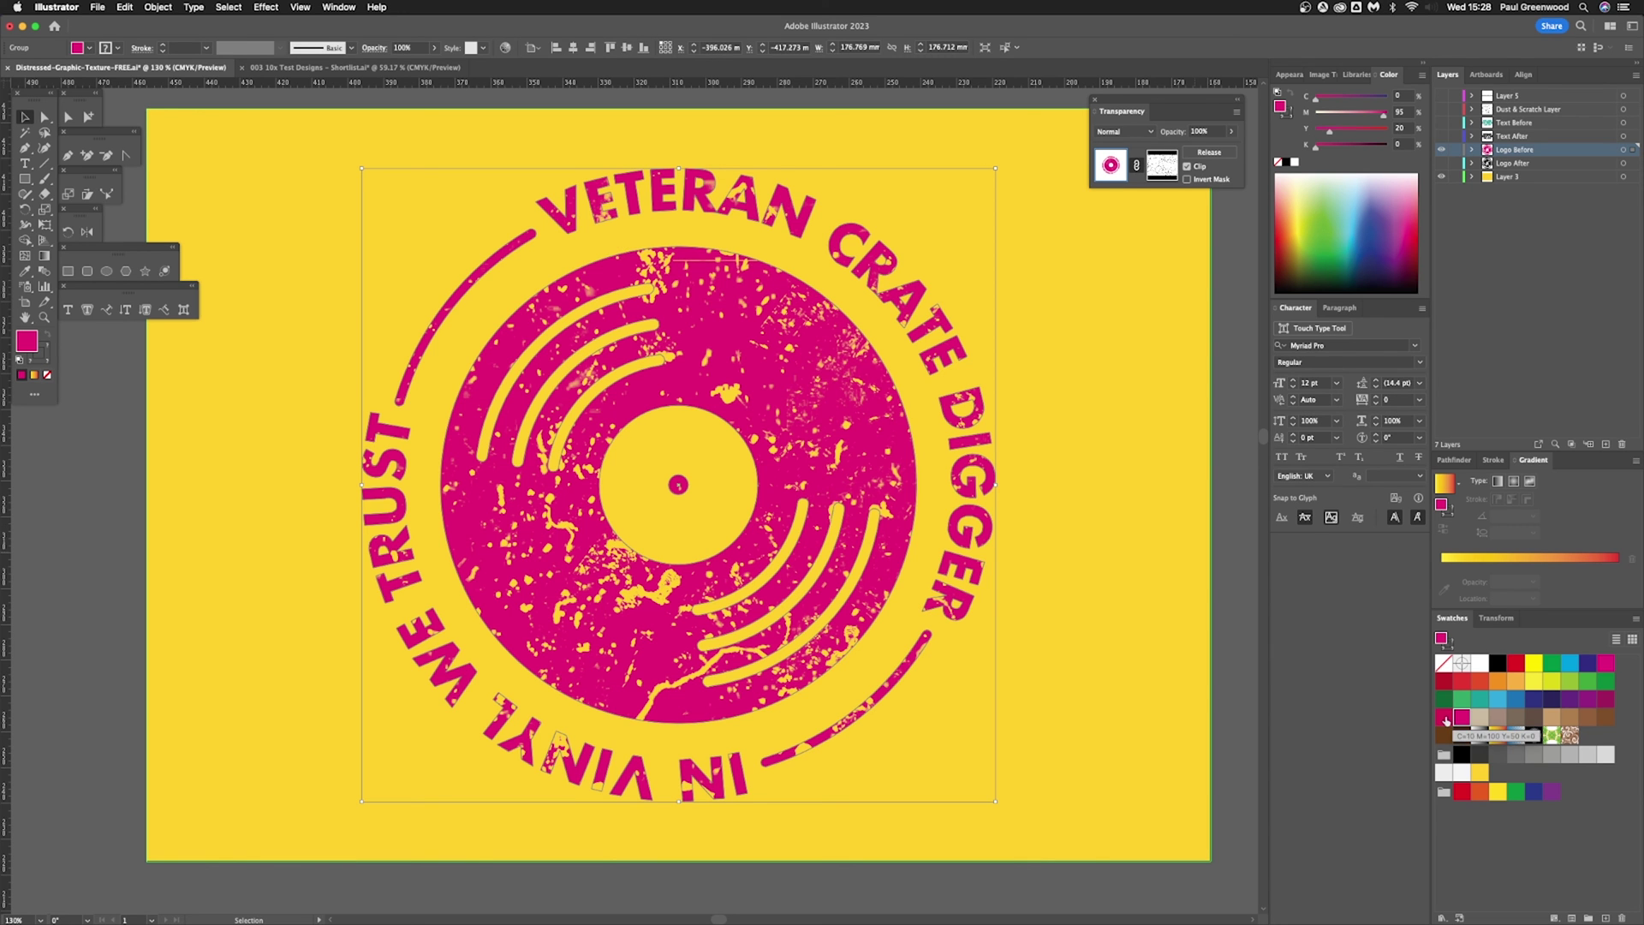
pyautogui.click(1153, 472)
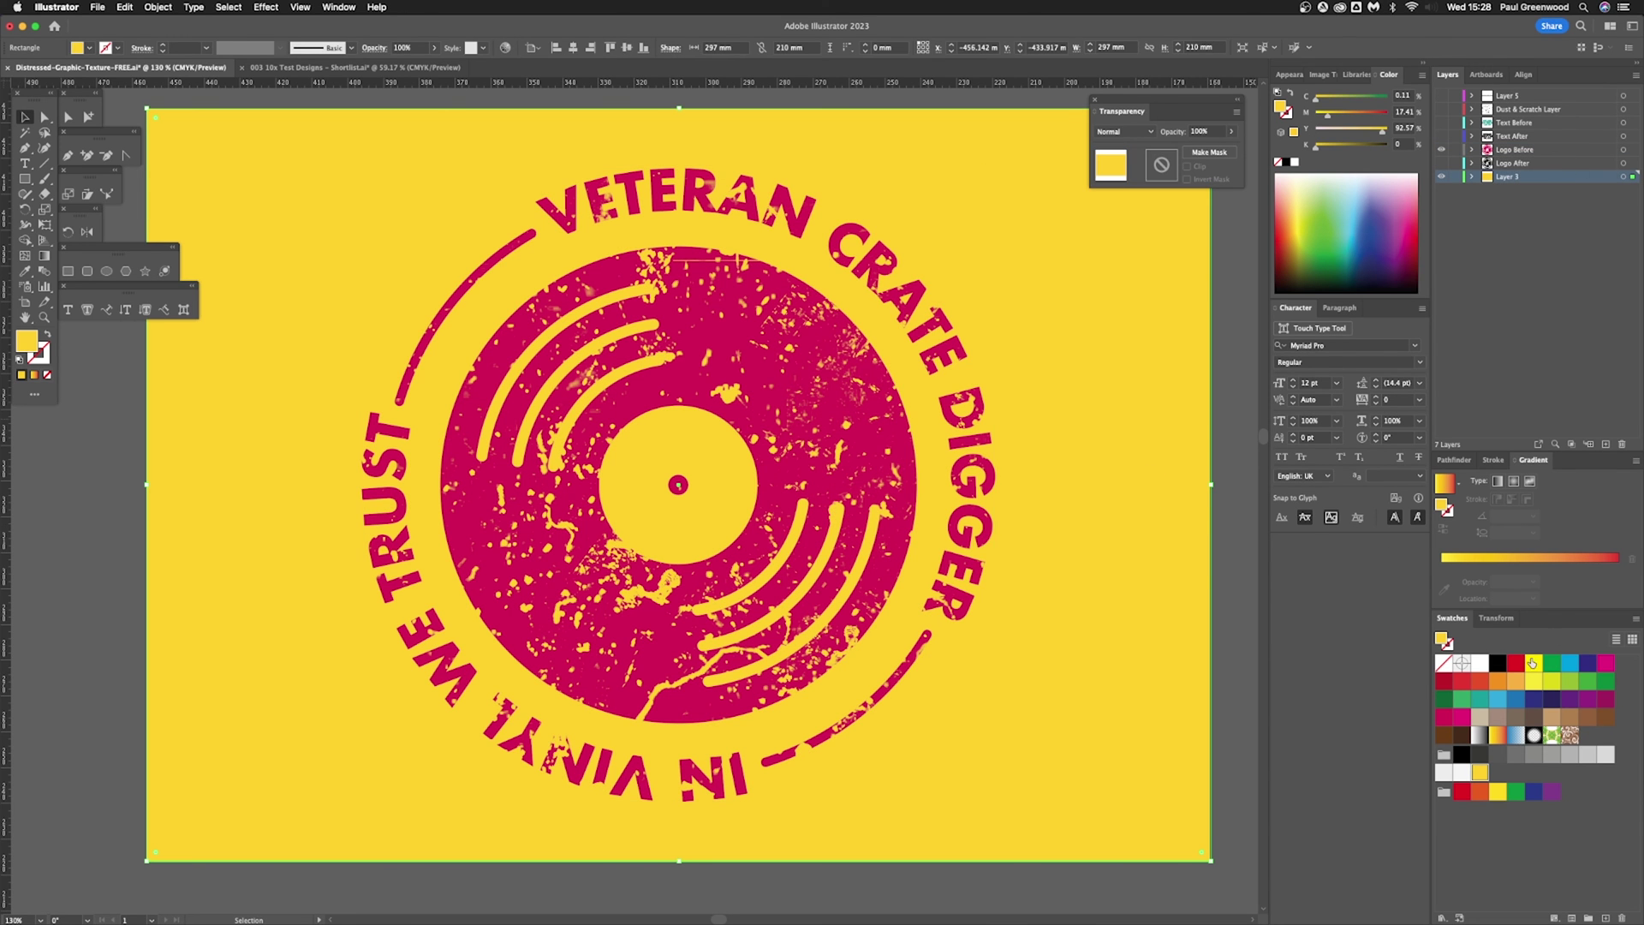
pyautogui.click(1497, 664)
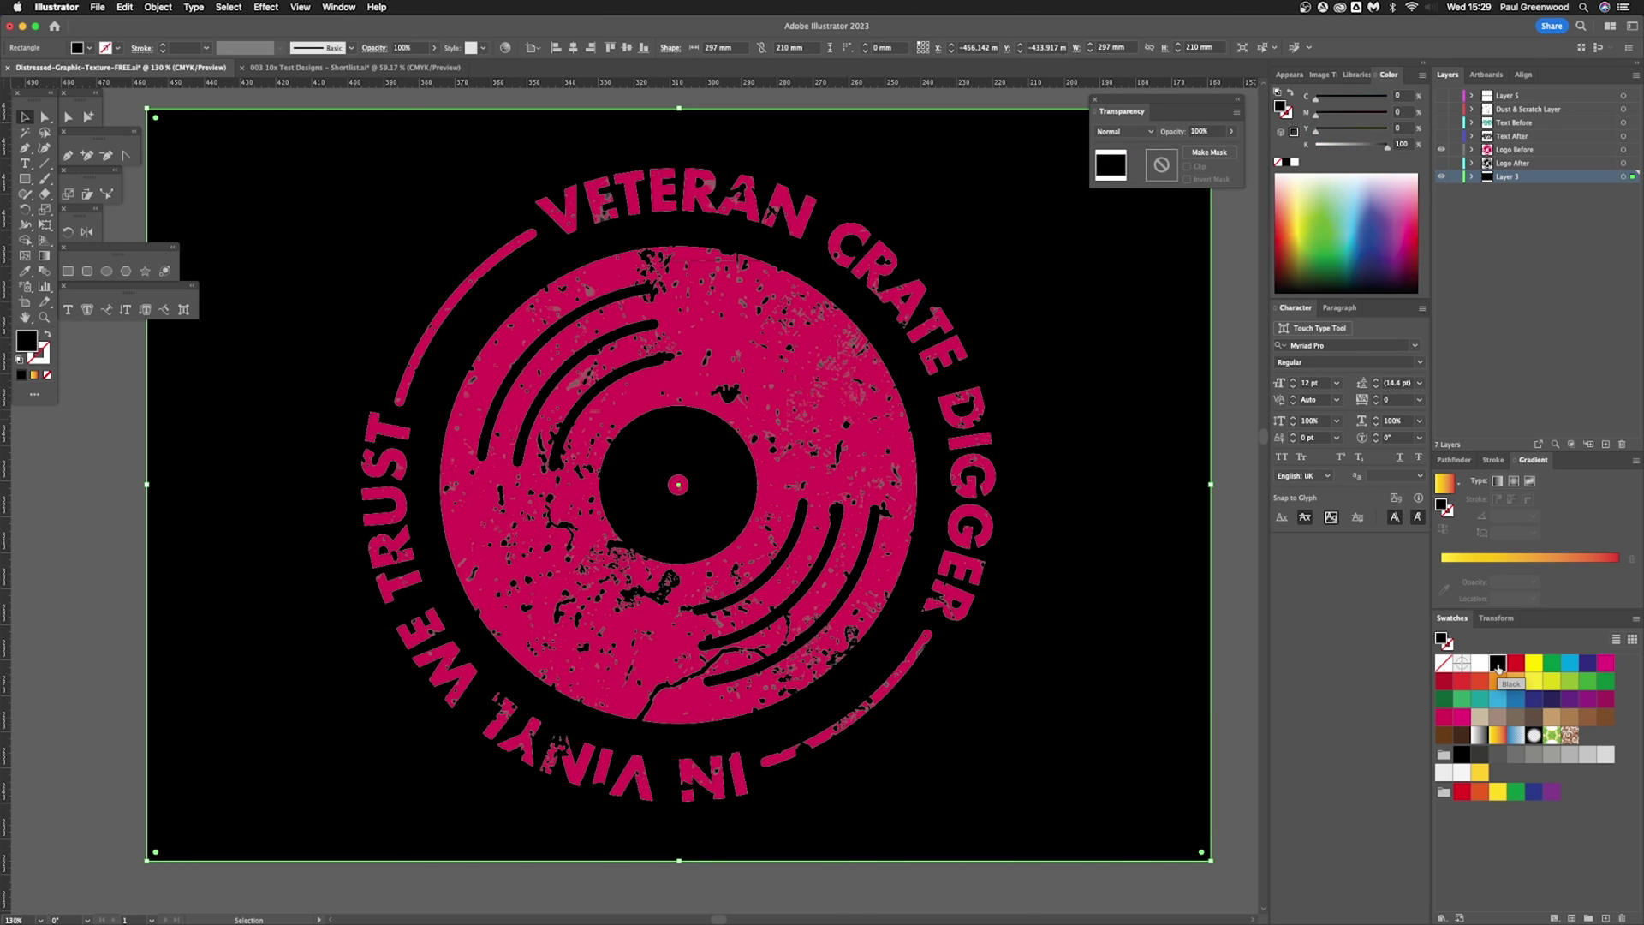
pyautogui.click(1220, 439)
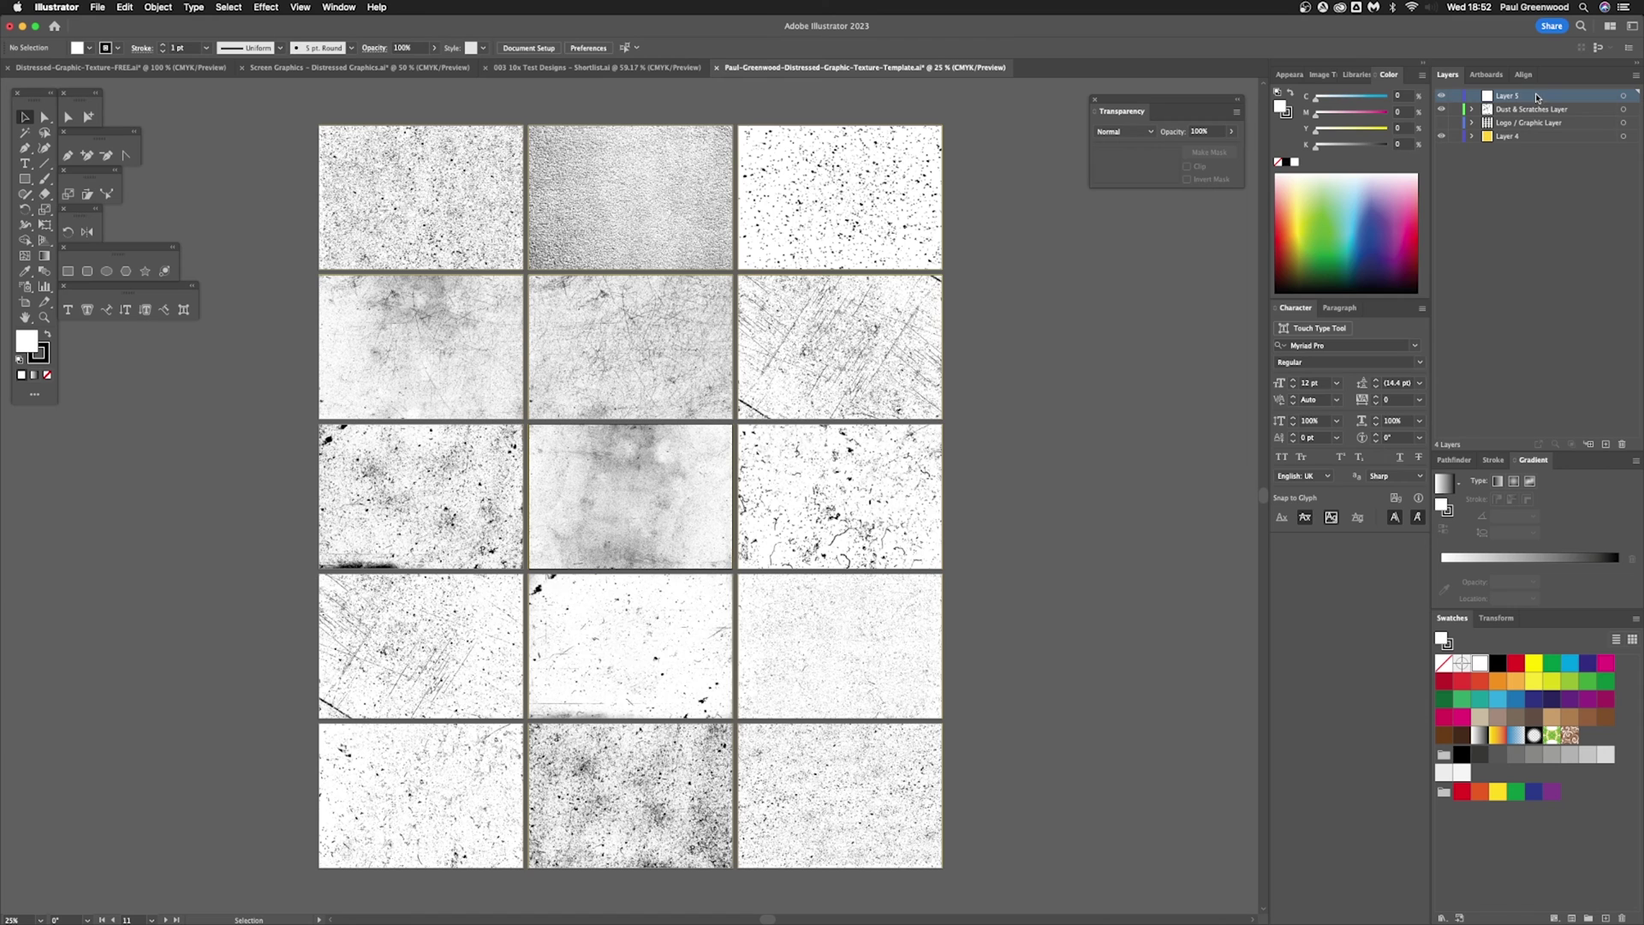
# Step: Drag Layer 5 below the Dust & Scratches Layer in the texture template
pyautogui.moveTo(1537, 99); pyautogui.dragTo(1533, 118)
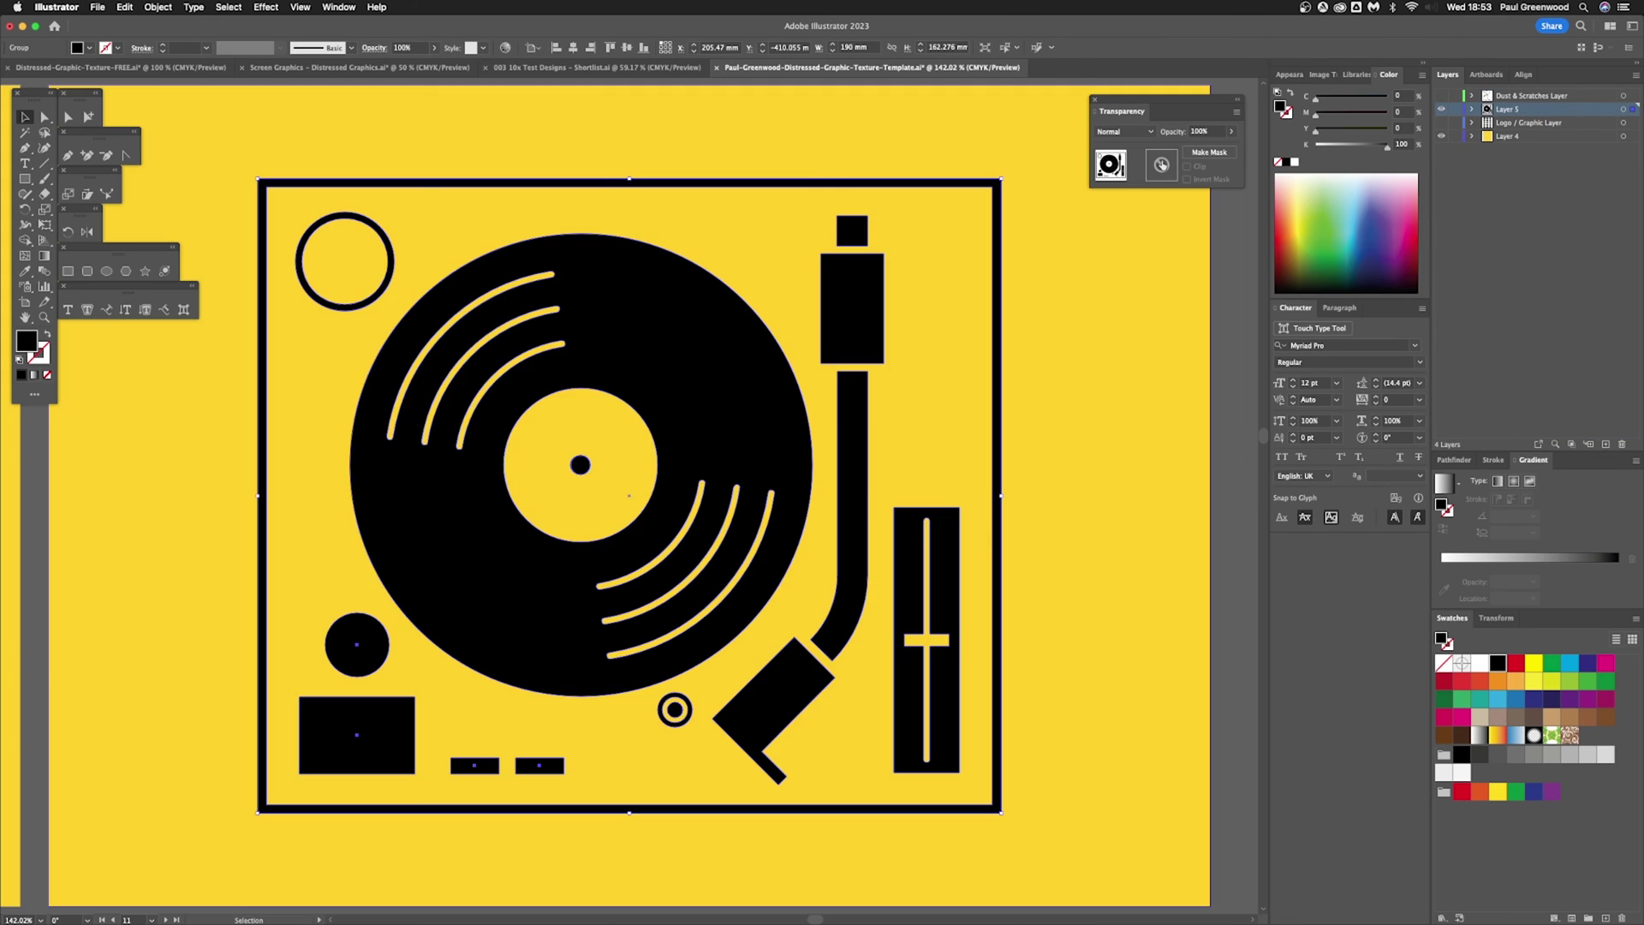
# Step: Create an opacity mask on the turntable graphic and paste the dust texture into it
pyautogui.click(1209, 152)
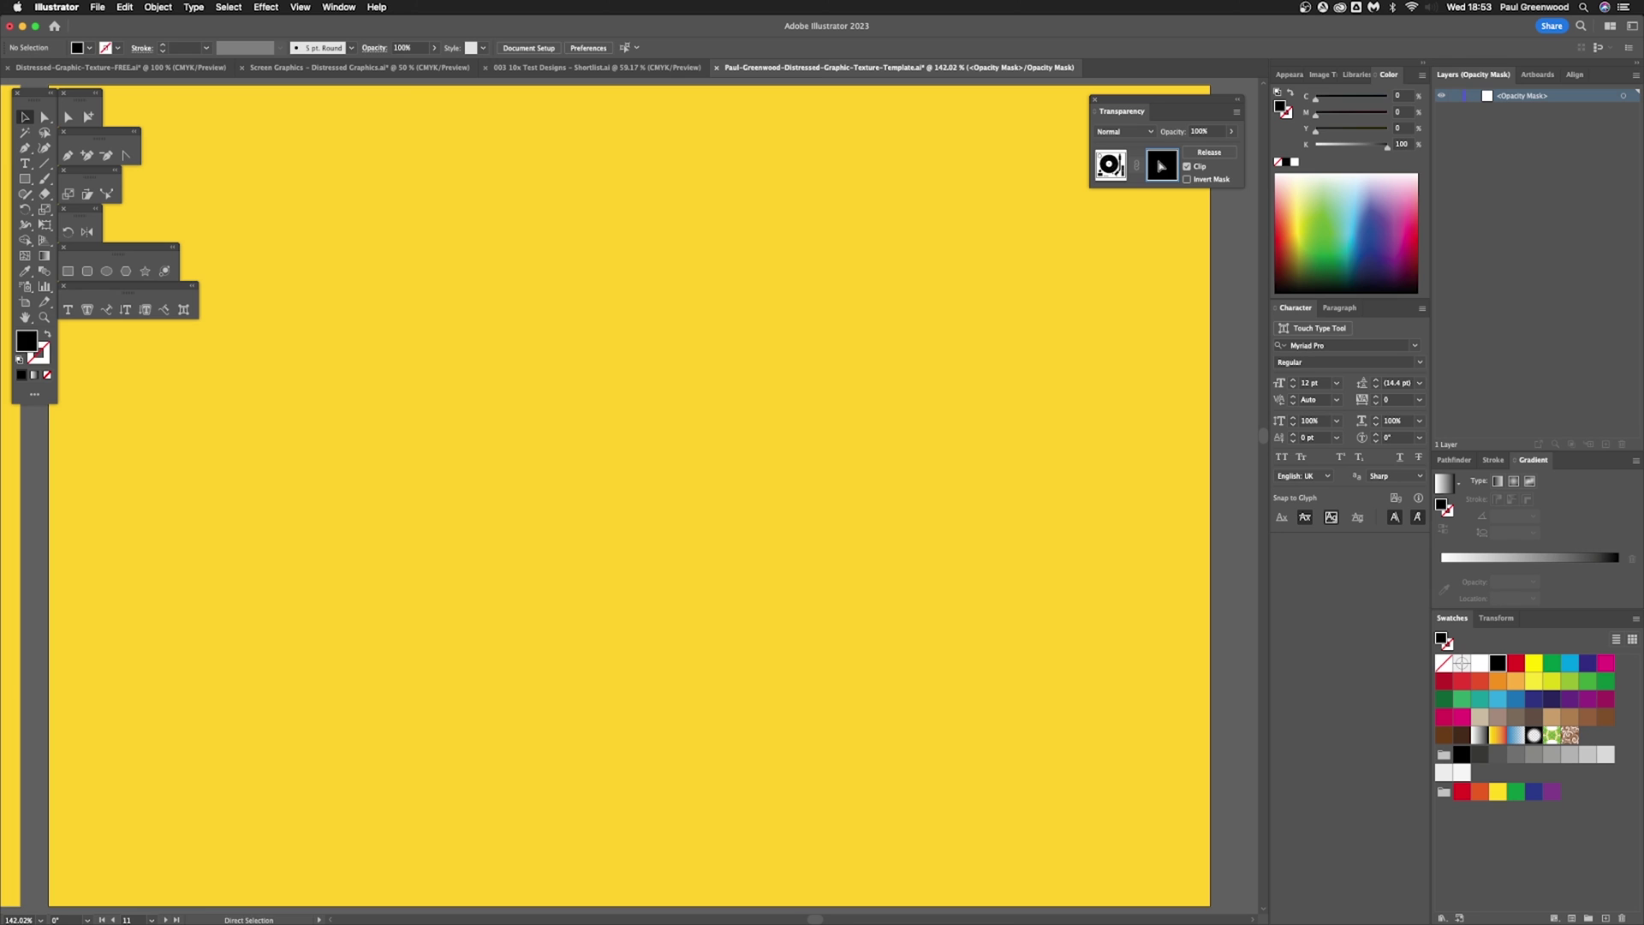
pyautogui.hotkey('ctrl', 'v')
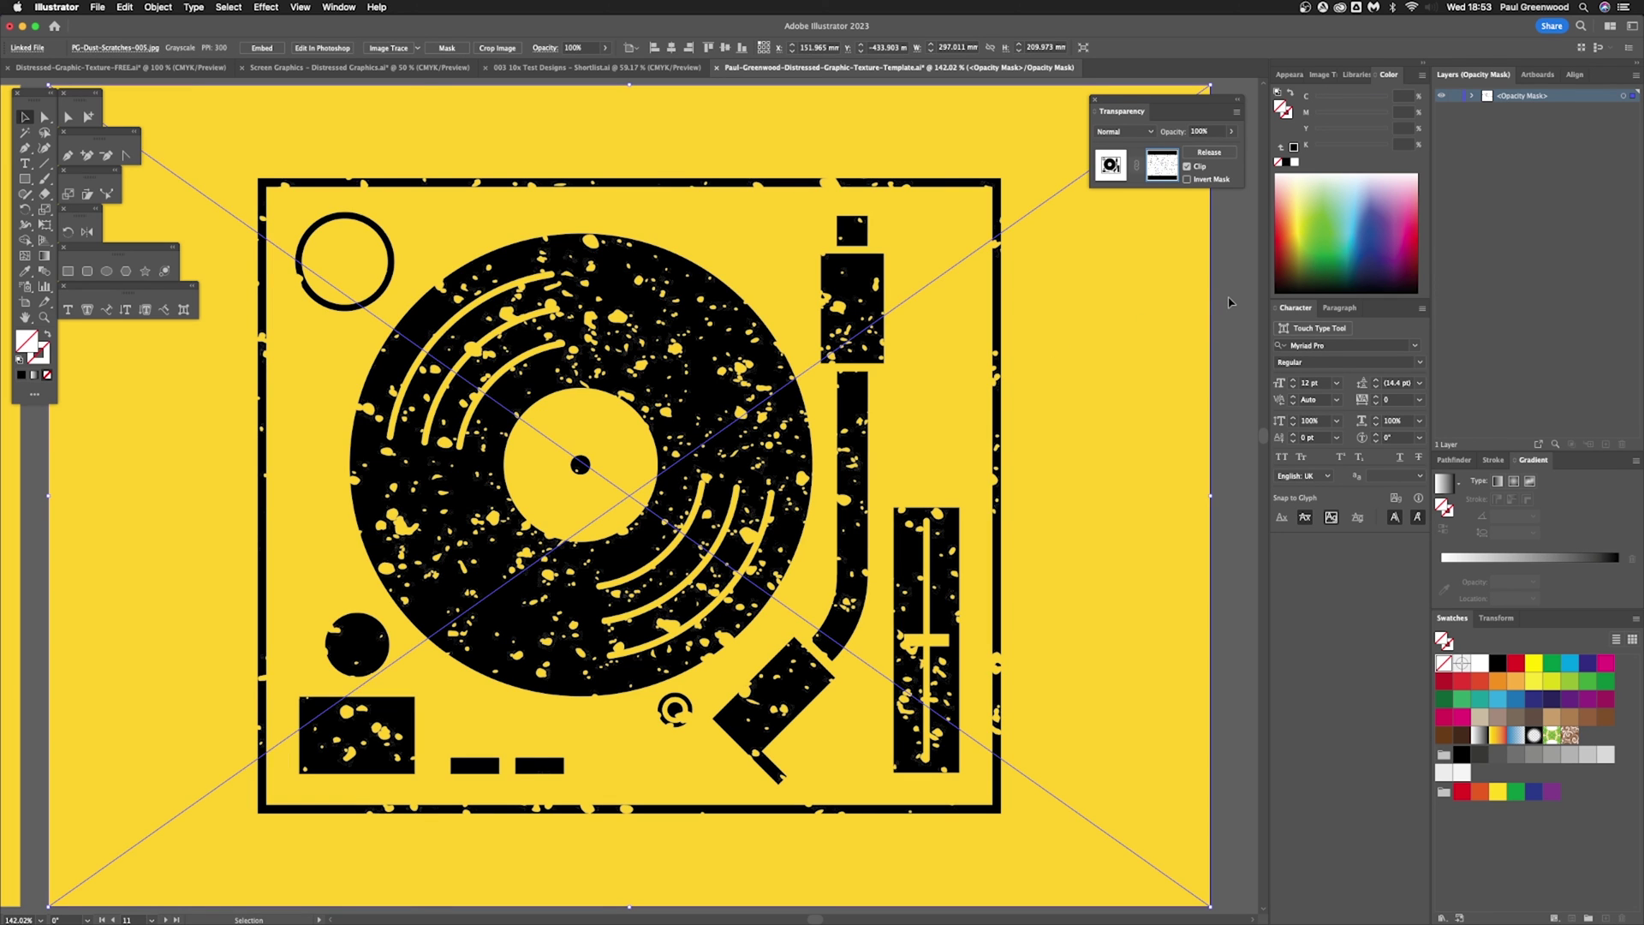
pyautogui.click(1226, 300)
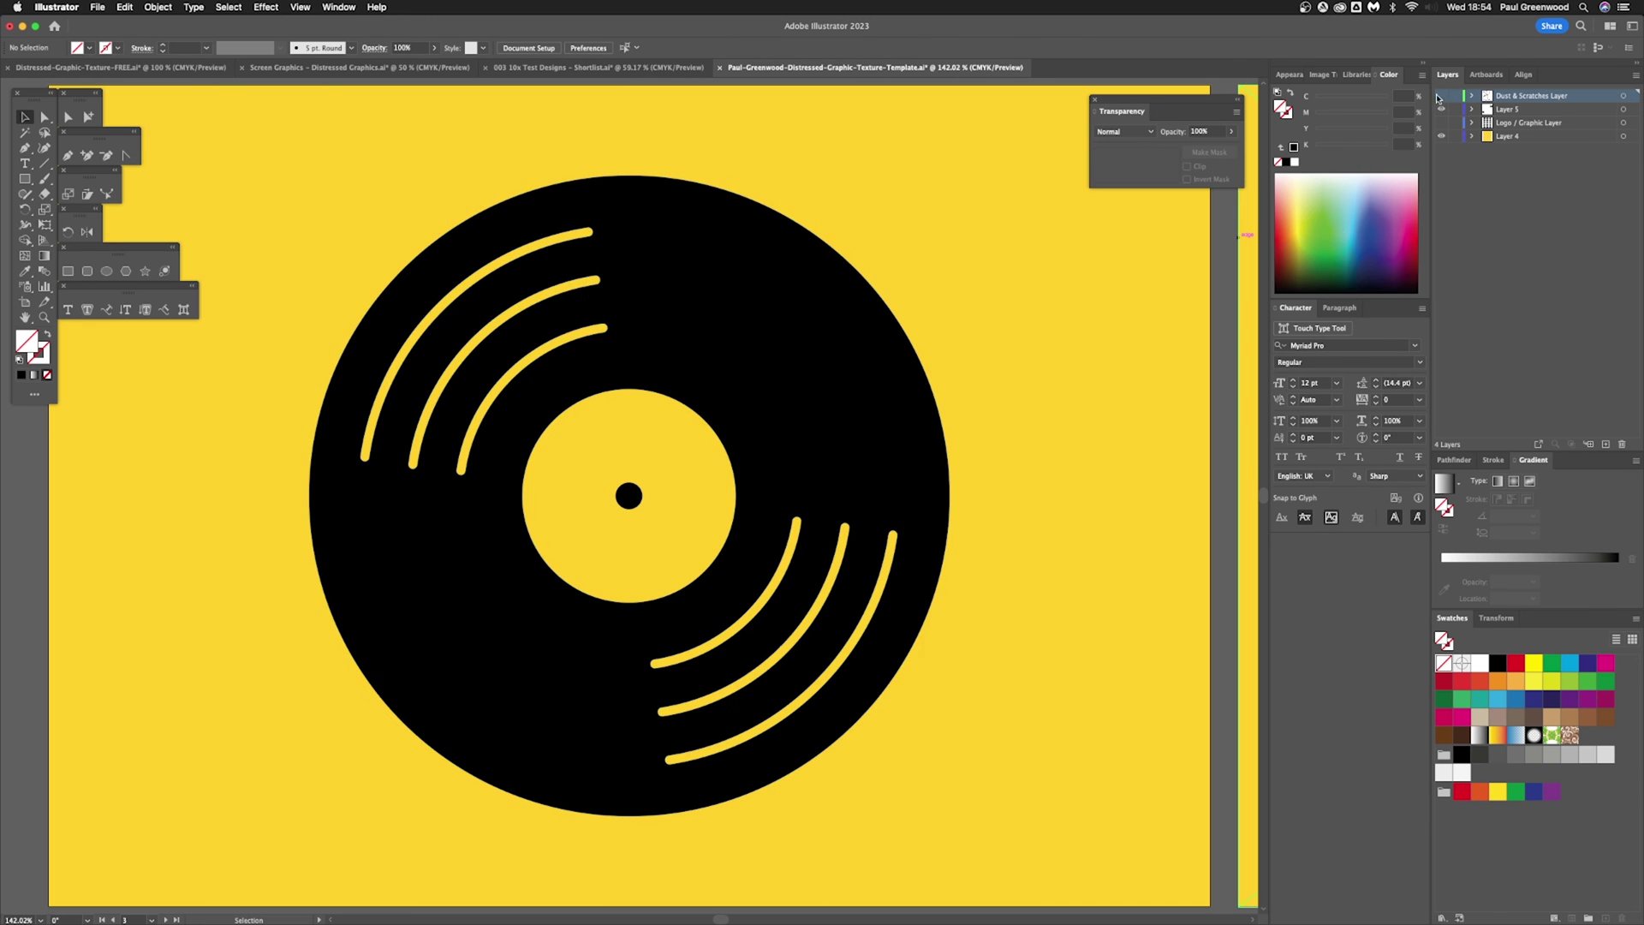
# Step: Give the plain vinyl record a dust-texture opacity mask and fill it bright red
pyautogui.click(773, 356)
pyautogui.doubleClick(1160, 164)
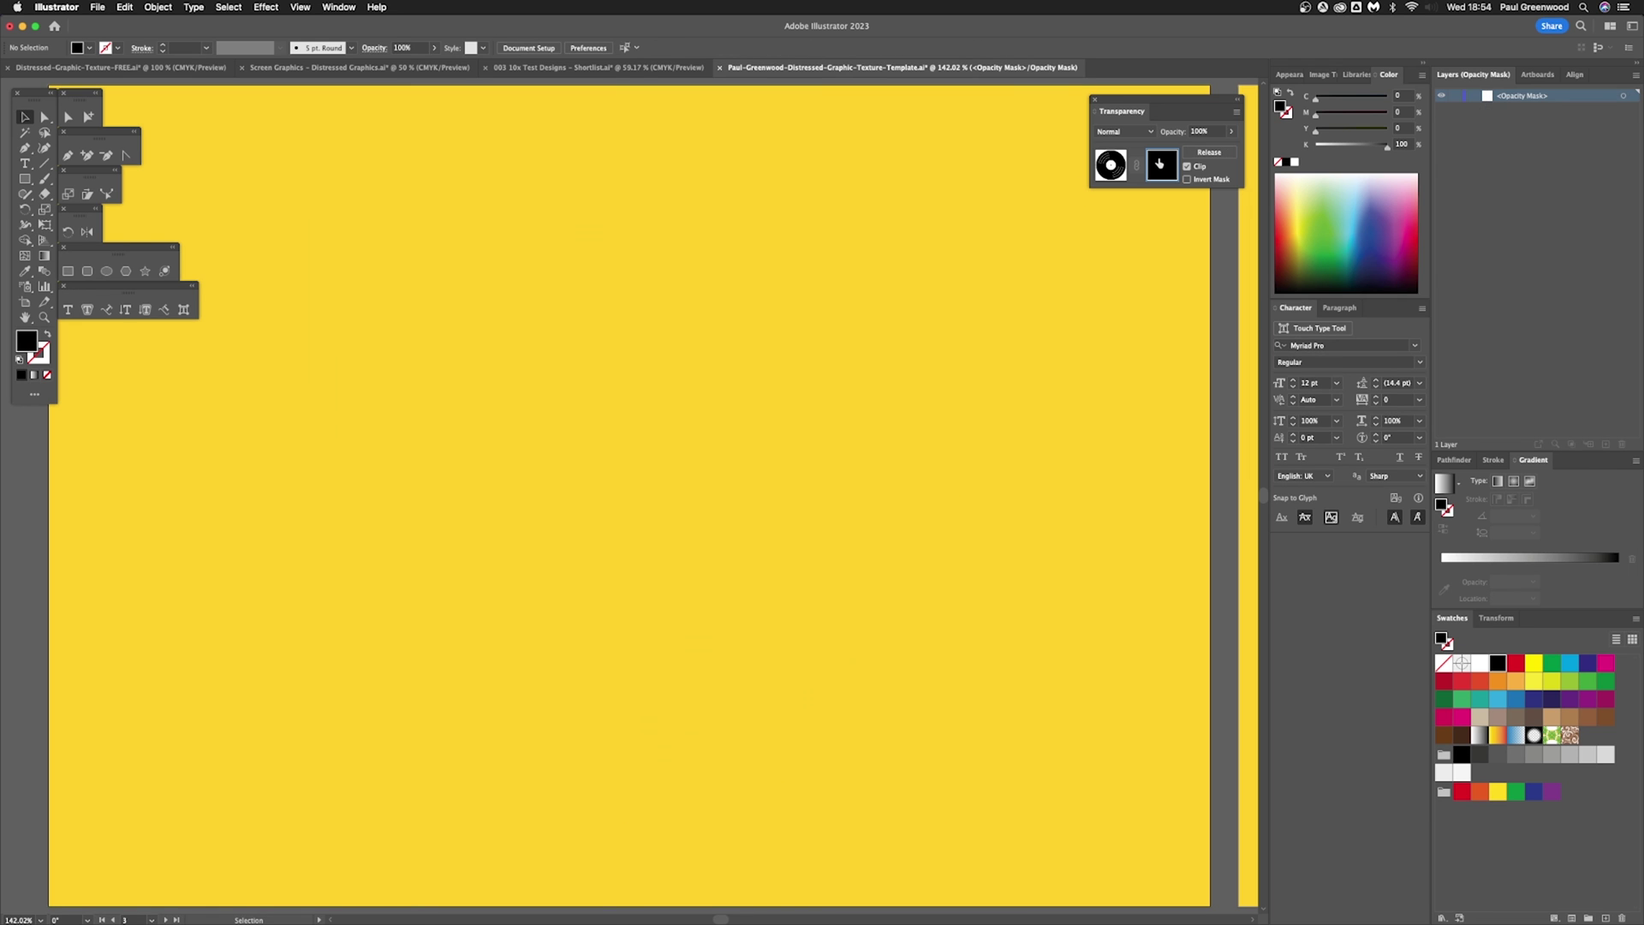
pyautogui.press('super+v')
pyautogui.click(1111, 164)
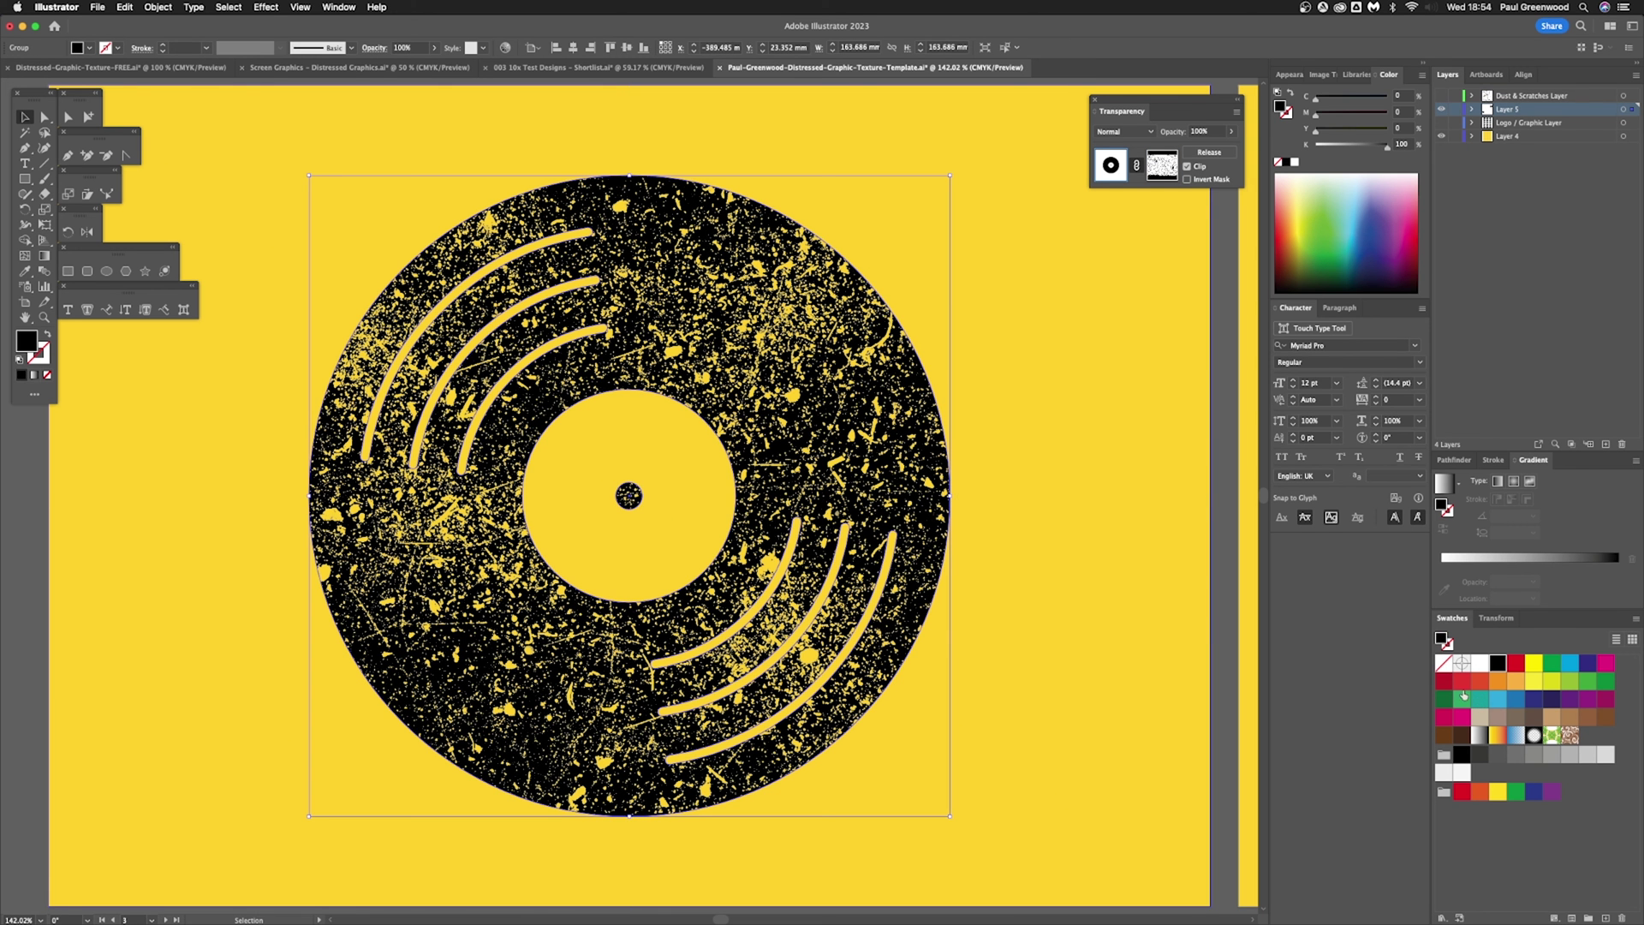
pyautogui.click(1443, 681)
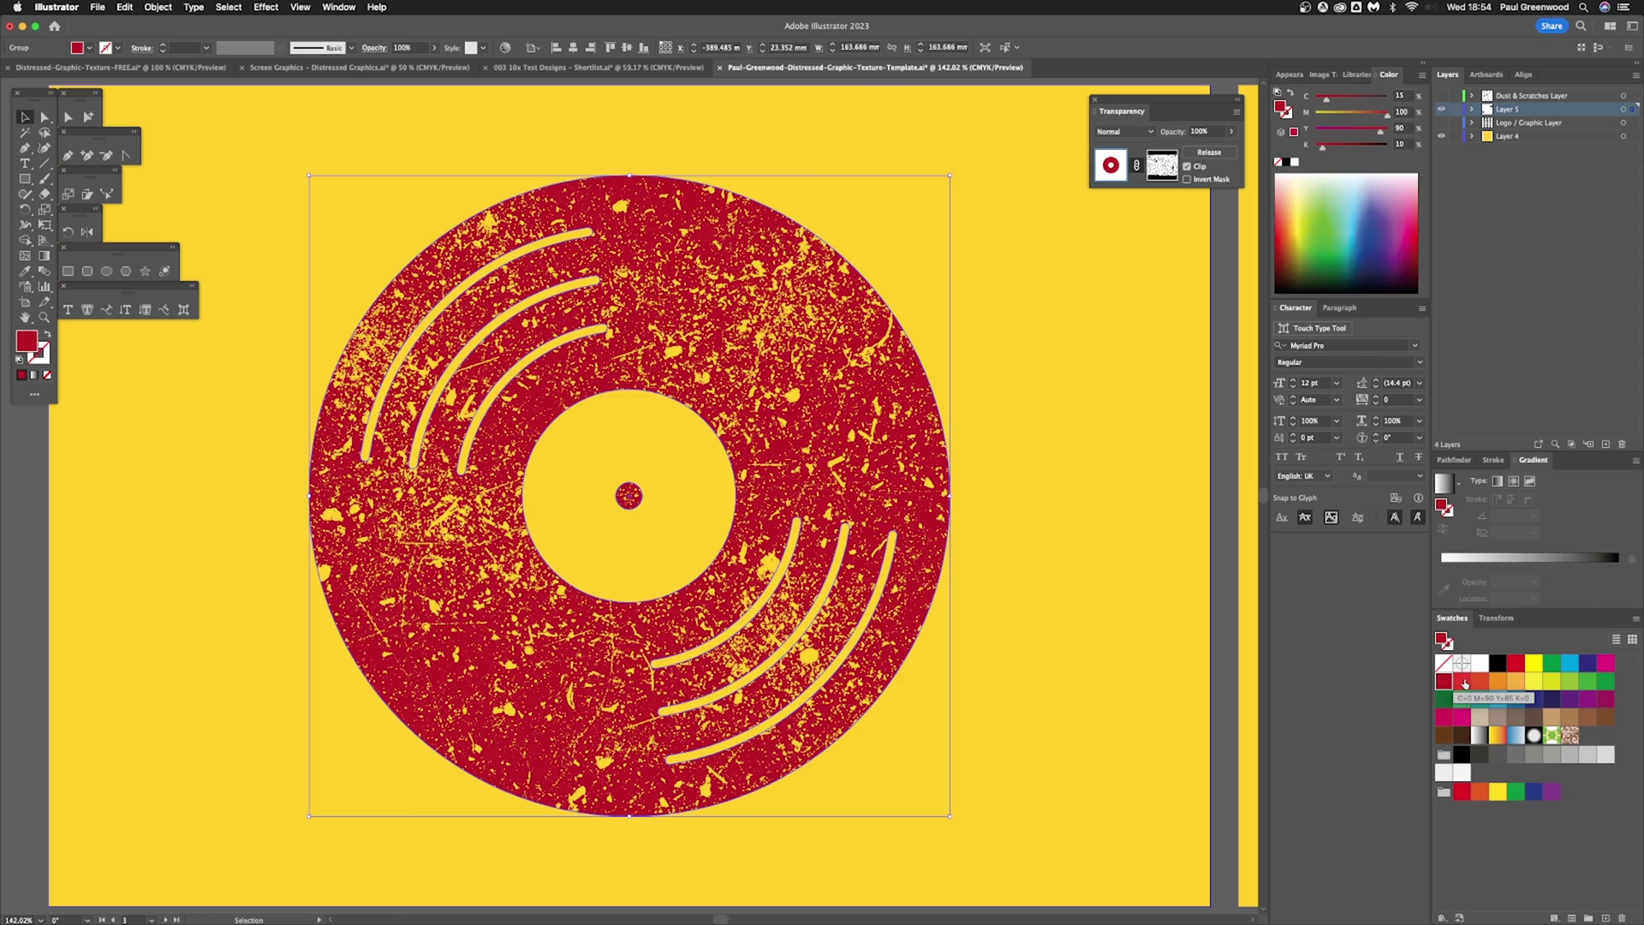
pyautogui.click(1464, 682)
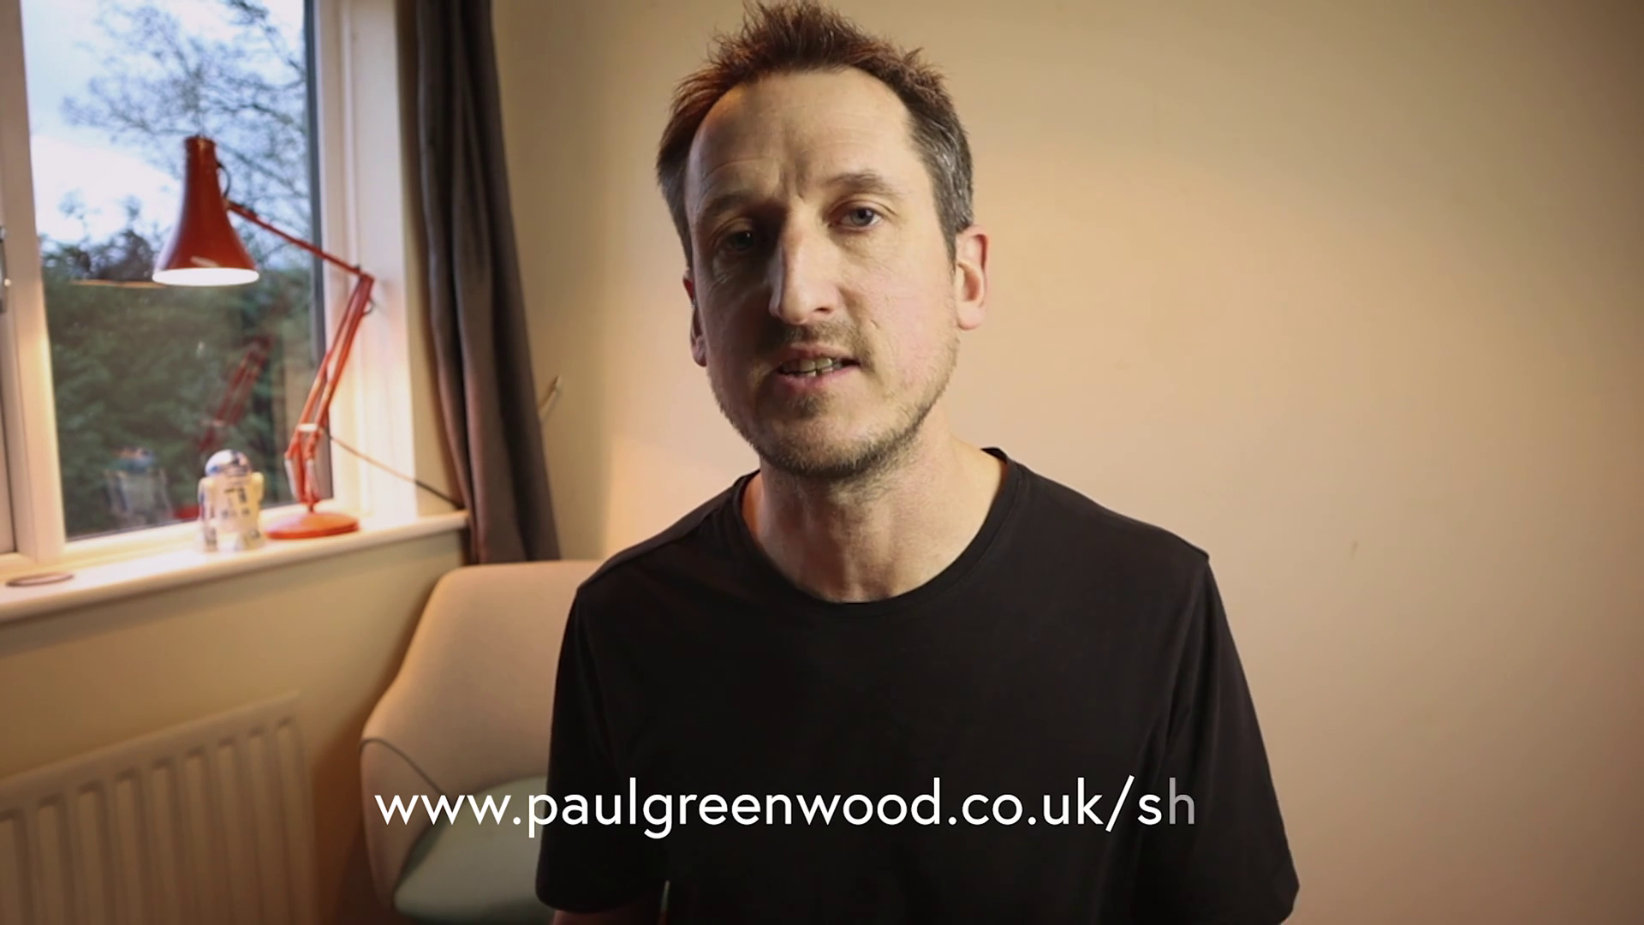